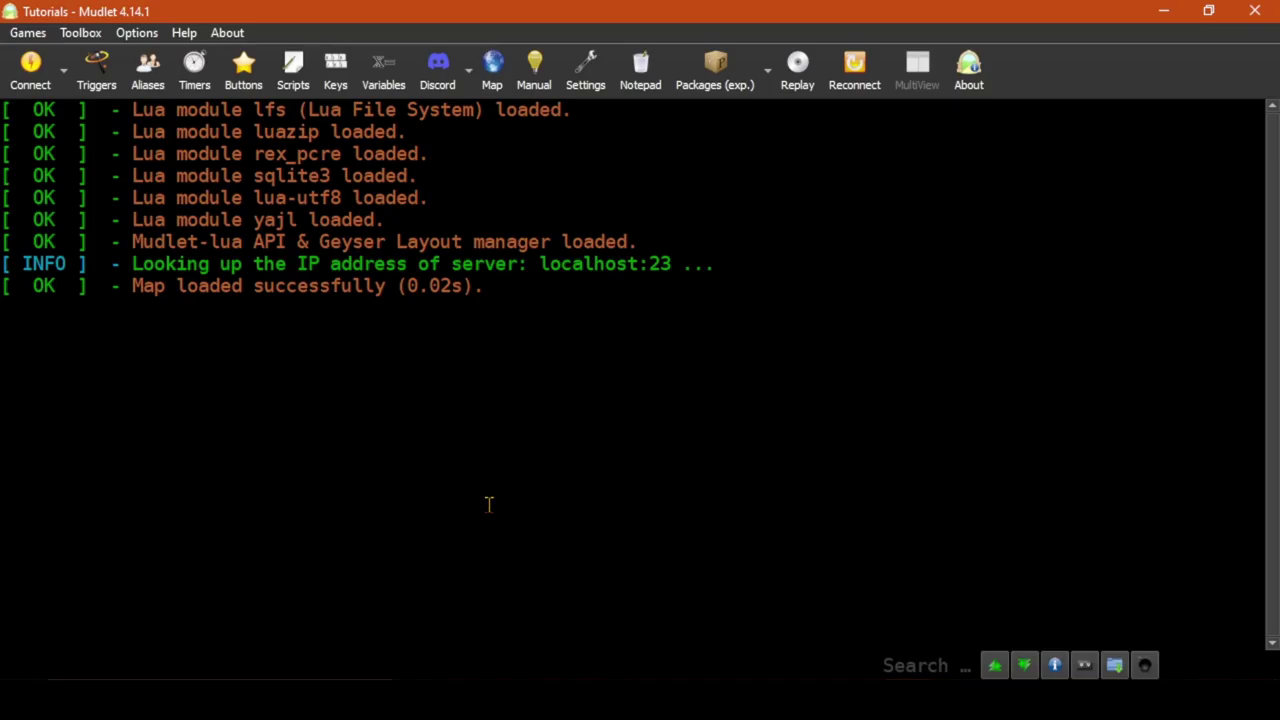
- Create a trigger group named "Tutorials Triggers" and save it
{"action": "left_click", "coordinate": [96, 70]}
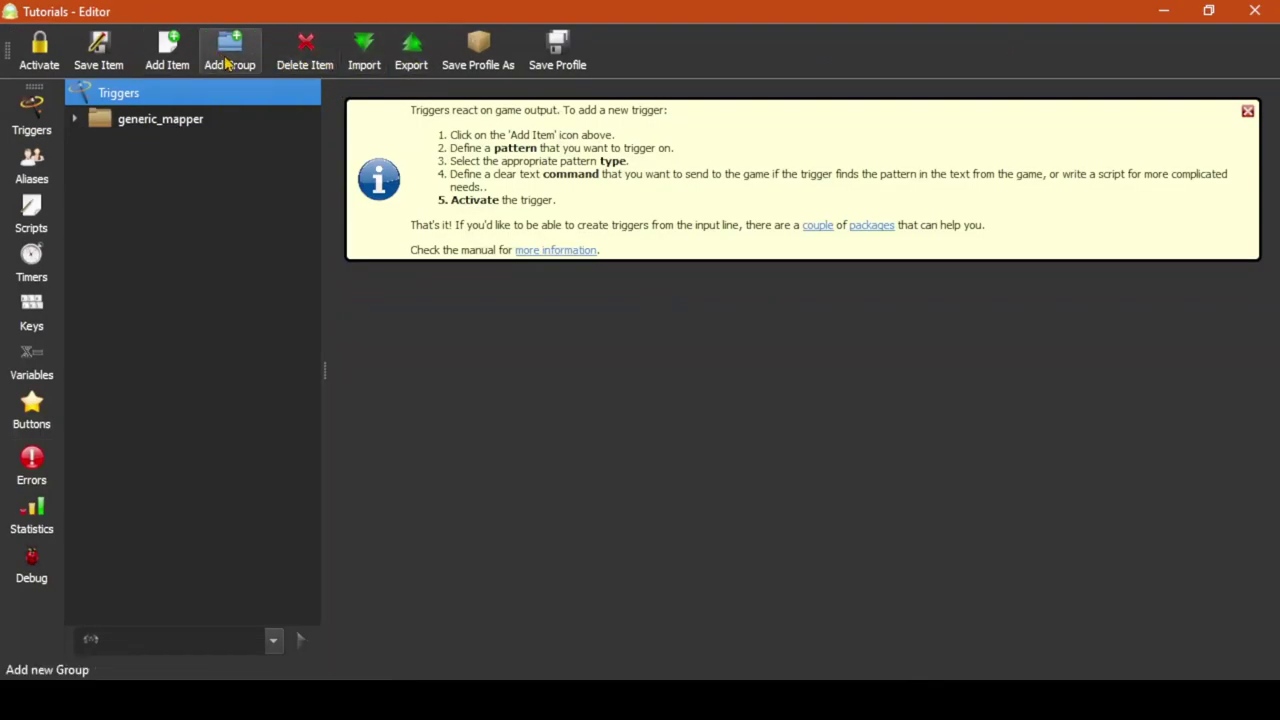
{"action": "left_click", "coordinate": [229, 50]}
{"action": "left_click", "coordinate": [478, 220]}
{"action": "key", "text": "ctrl+a"}
{"action": "type", "text": "Tutorials Triggers"}
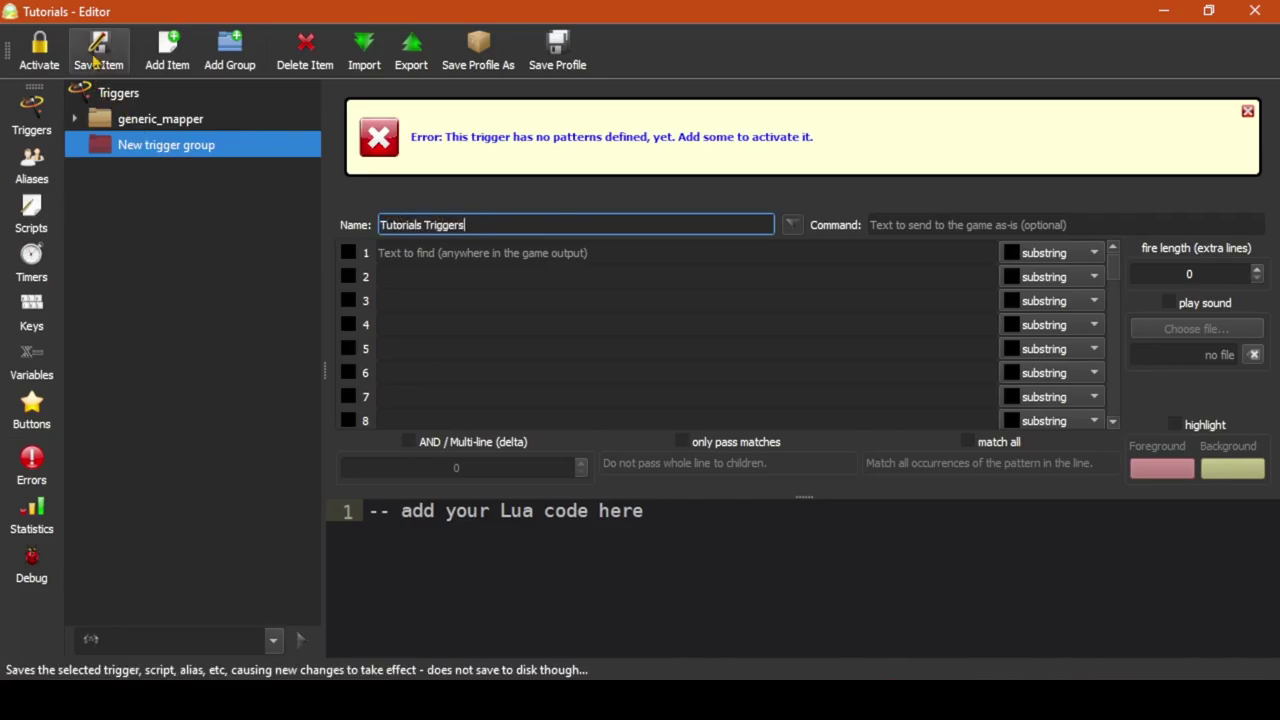
{"action": "left_click", "coordinate": [98, 55]}
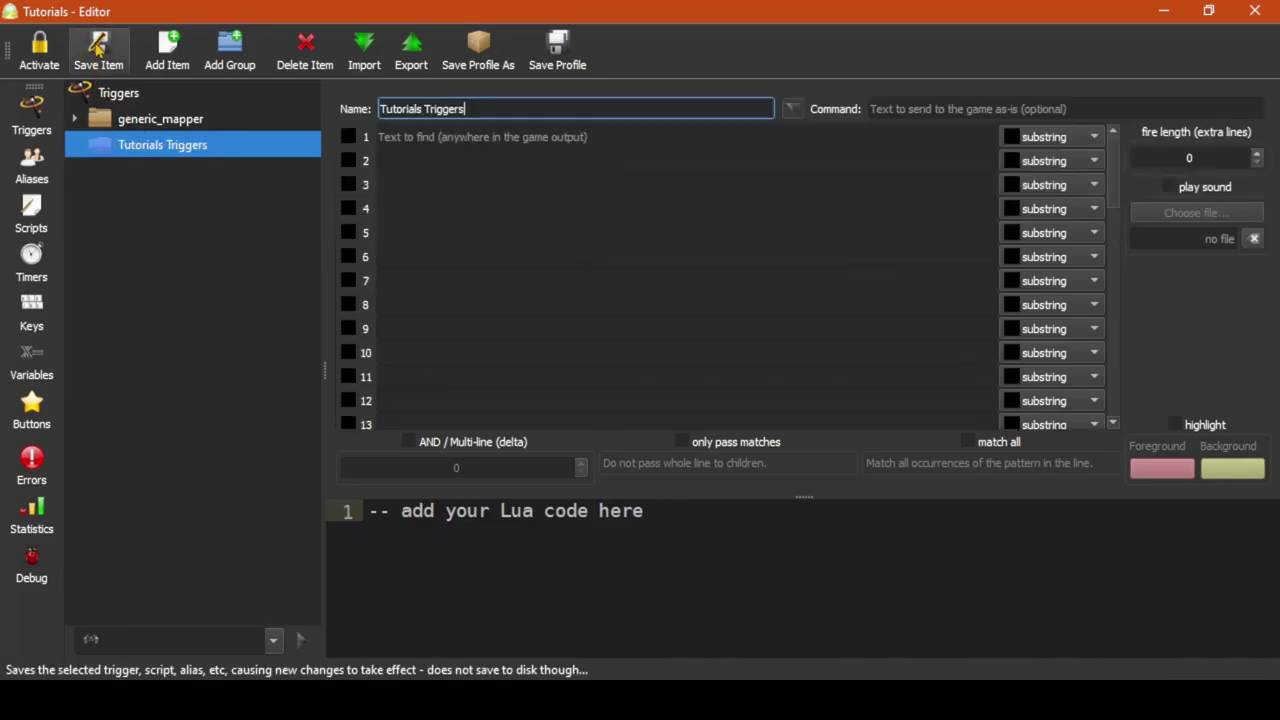
- Add a new trigger named "Enemy Highlight" inside the Tutorials Triggers group
{"action": "left_click", "coordinate": [165, 58]}
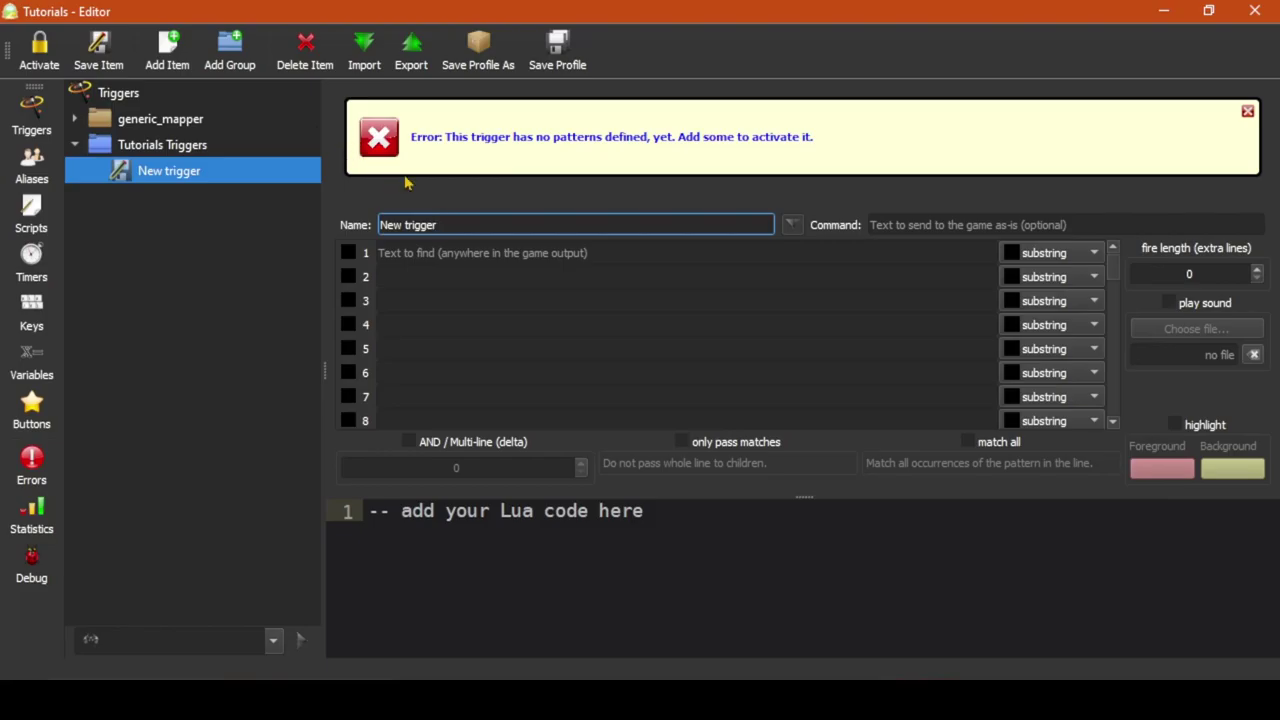
{"action": "left_click", "coordinate": [506, 224]}
{"action": "key", "text": "ctrl+a"}
{"action": "type", "text": "Enemy Highlight"}
- Enable highlighting for the Enemy Highlight trigger, enter "Bob" as its first substring pattern, and save it
{"action": "left_click", "coordinate": [1176, 425]}
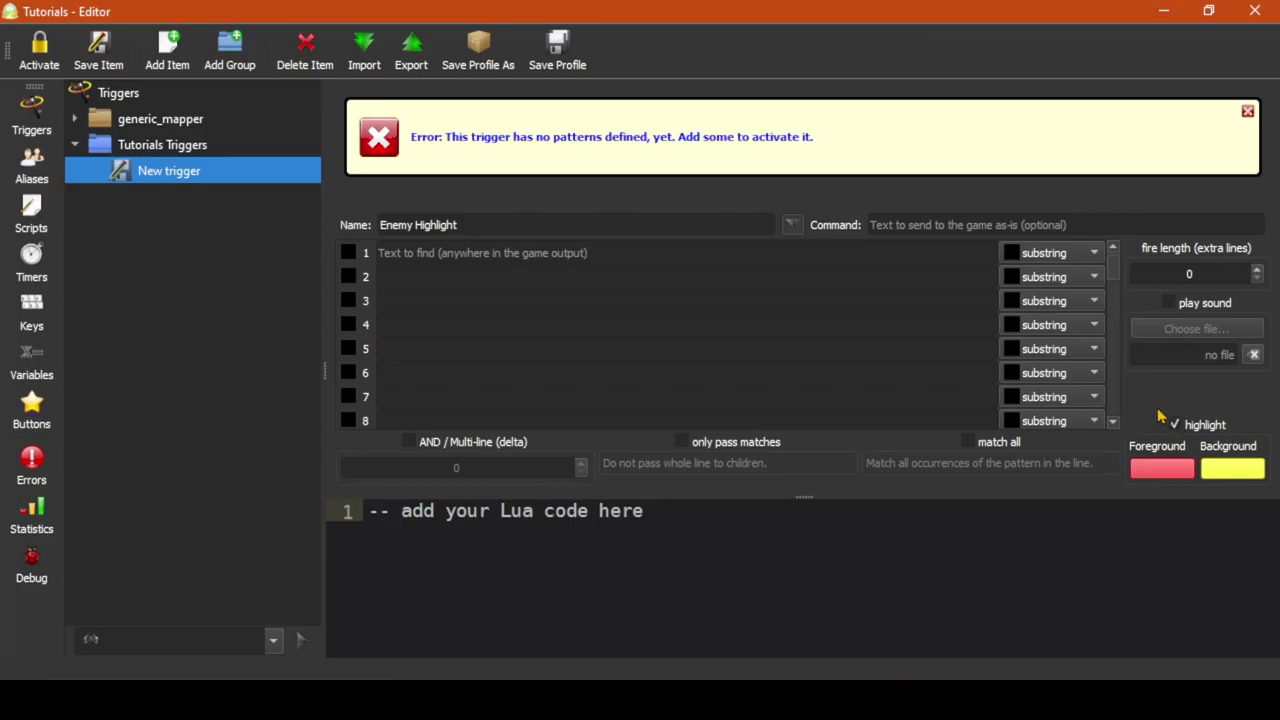
{"action": "left_click", "coordinate": [616, 258]}
{"action": "type", "text": "Bob"}
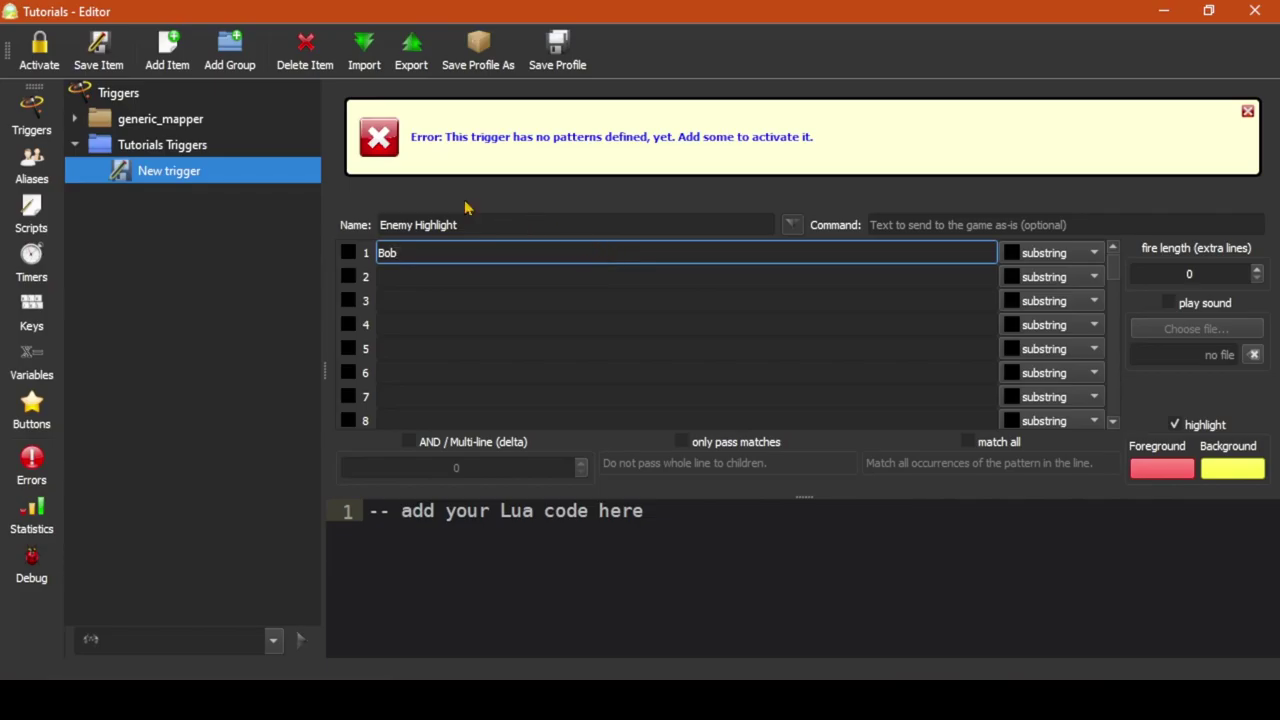
{"action": "left_click", "coordinate": [106, 72]}
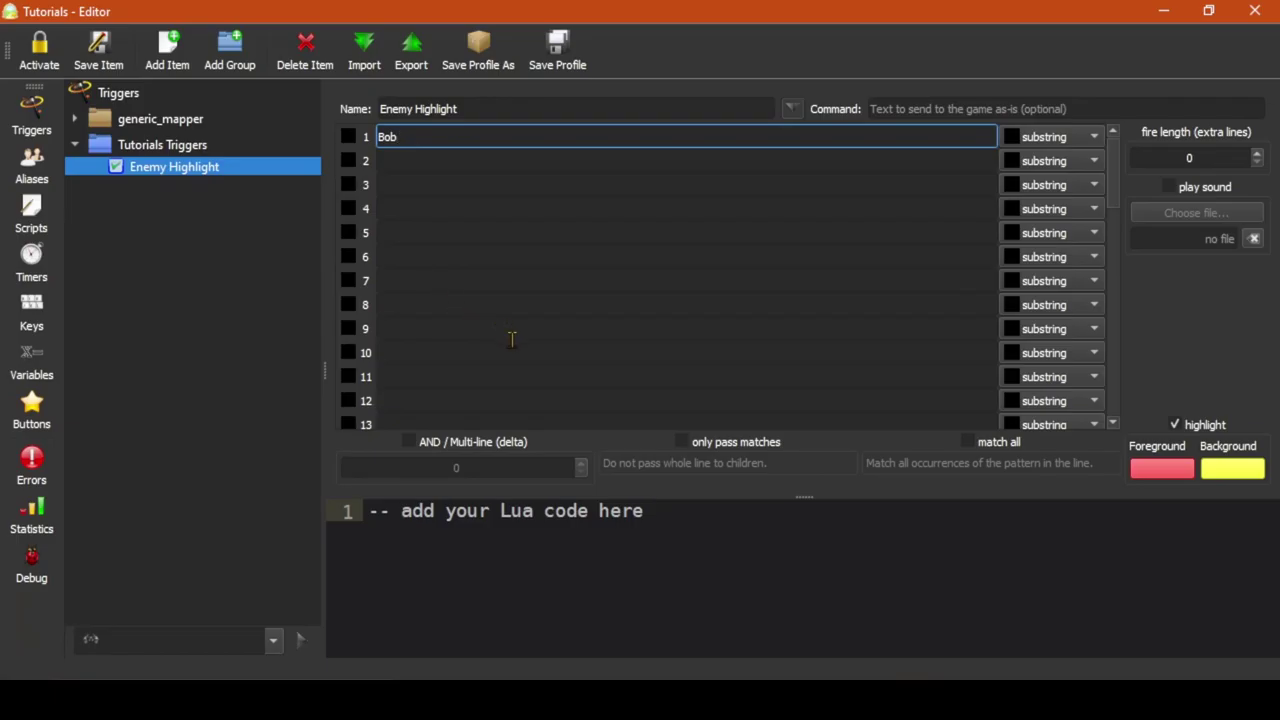
- Test the trigger in the main console by echoing "Bob appears from across the horizon" and "Bob and Bob Jr. appear from across the horizon"
{"action": "key", "text": "alt+Tab"}
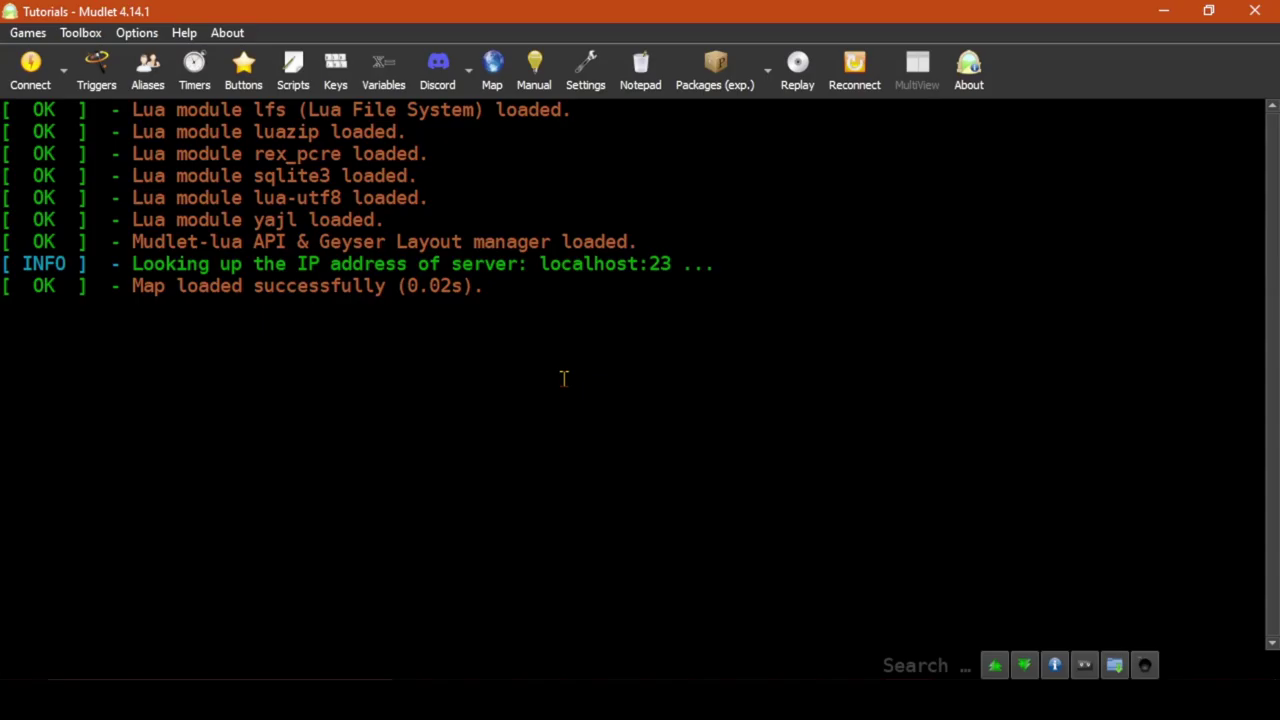
{"action": "type", "text": "`echo Bob appears from across the horizon"}
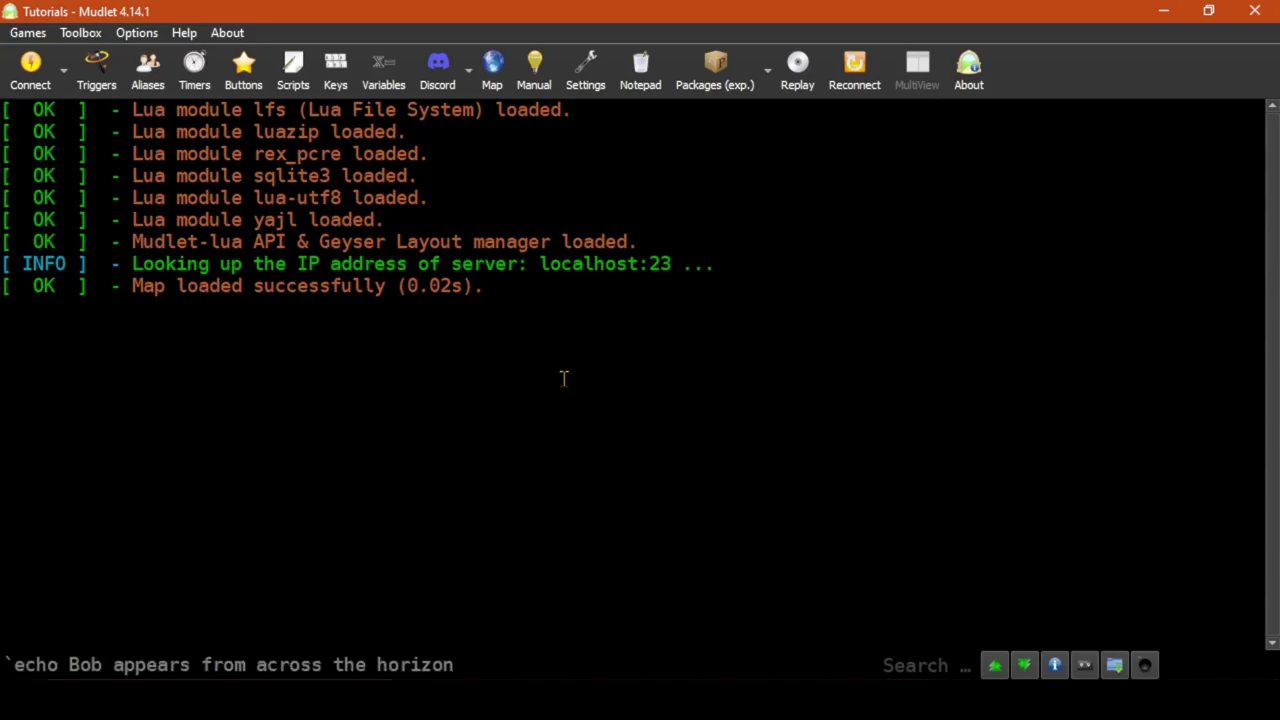
{"action": "key", "text": "Return"}
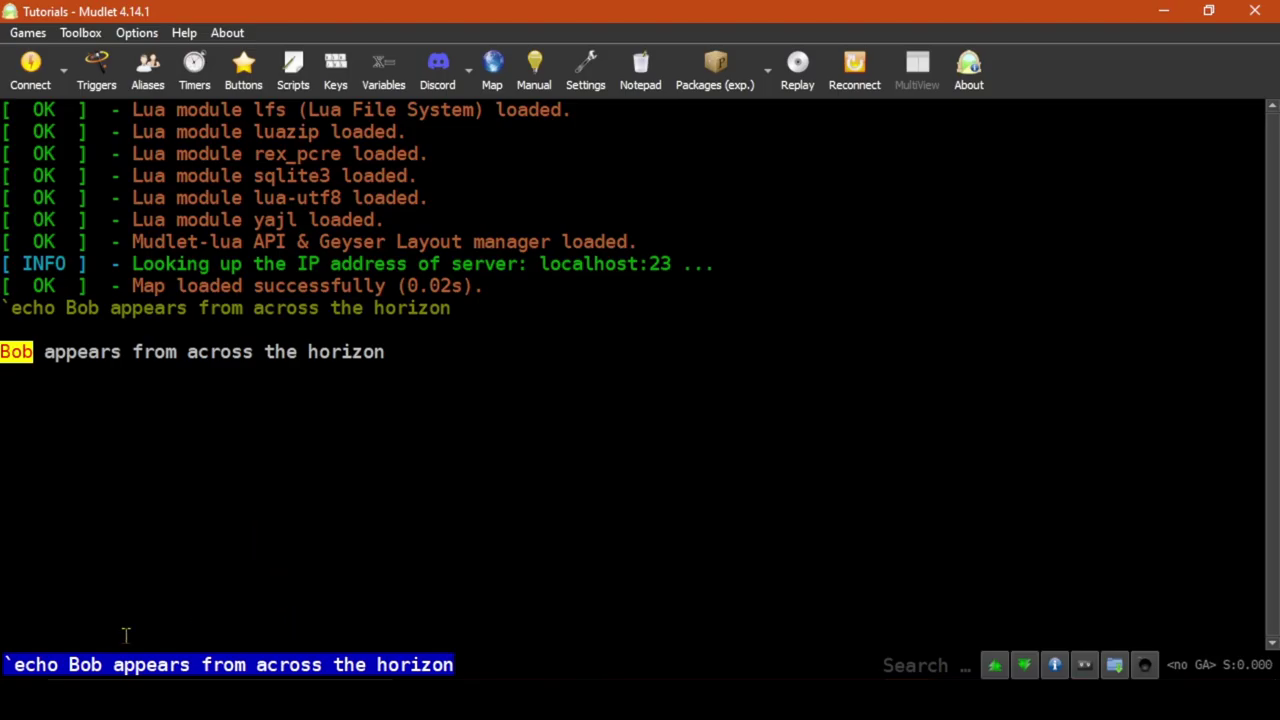
{"action": "type", "text": "`echo Bob and Bob Jr. appear from across the horizon"}
{"action": "key", "text": "Return"}
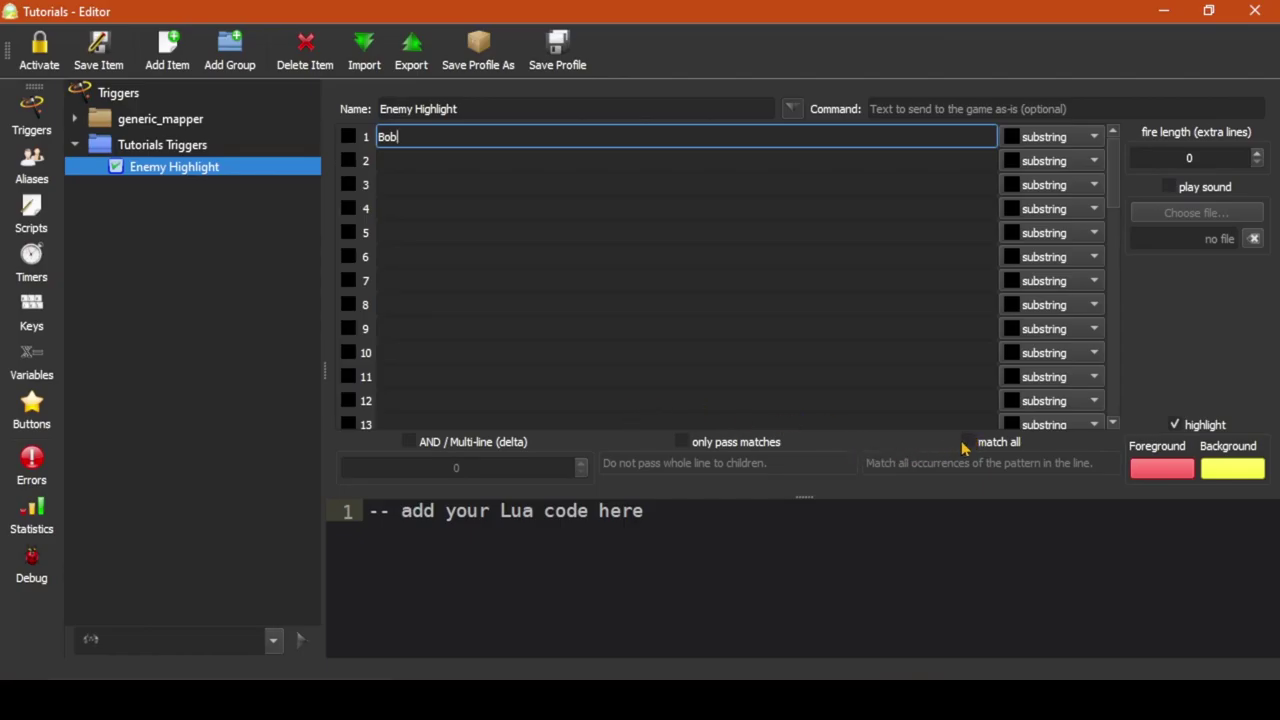
- Turn on match all for the Enemy Highlight trigger, save it, and resend the previous echo line in the console
{"action": "left_click", "coordinate": [968, 442]}
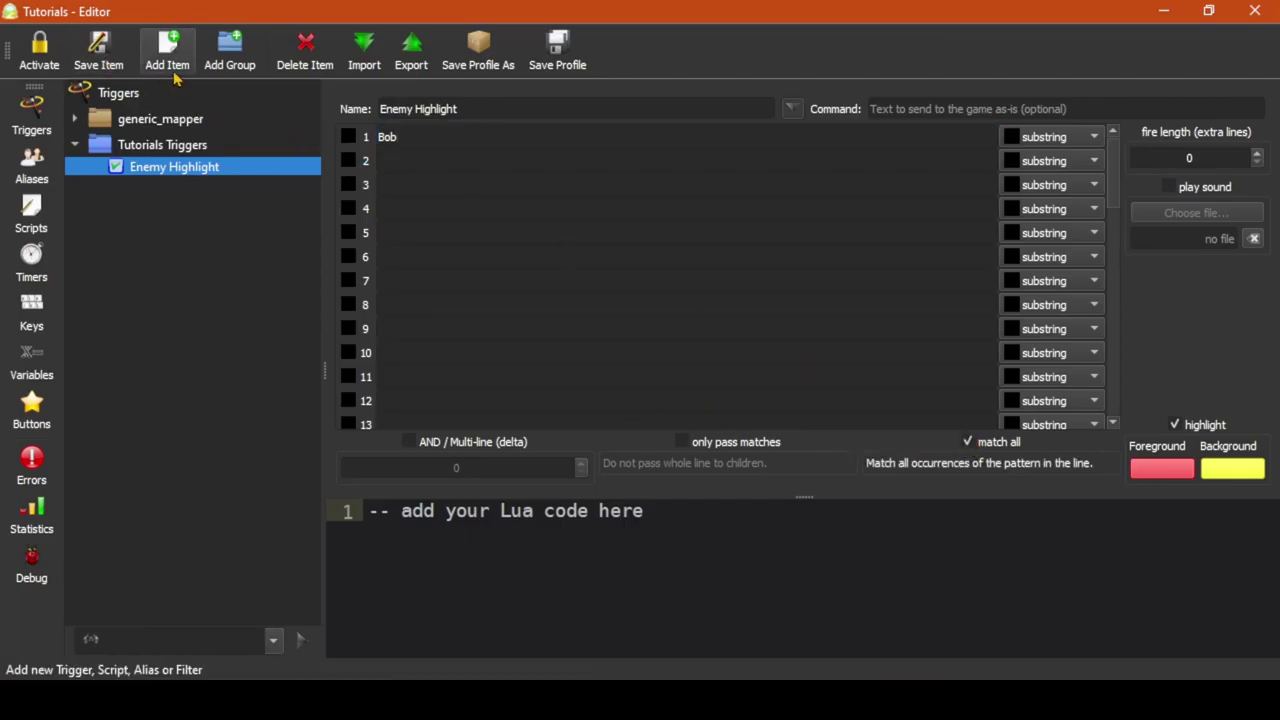
{"action": "left_click", "coordinate": [96, 42]}
{"action": "left_click", "coordinate": [96, 42]}
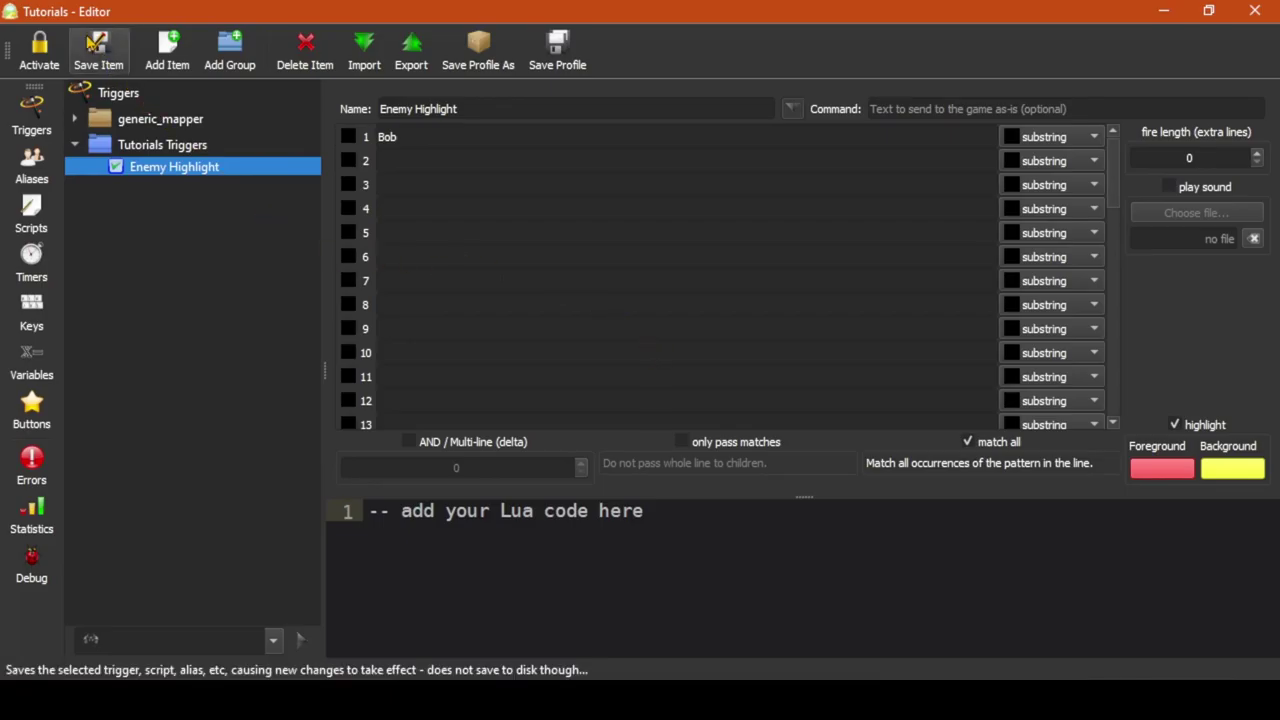
{"action": "key", "text": "alt+Tab"}
{"action": "key", "text": "Return"}
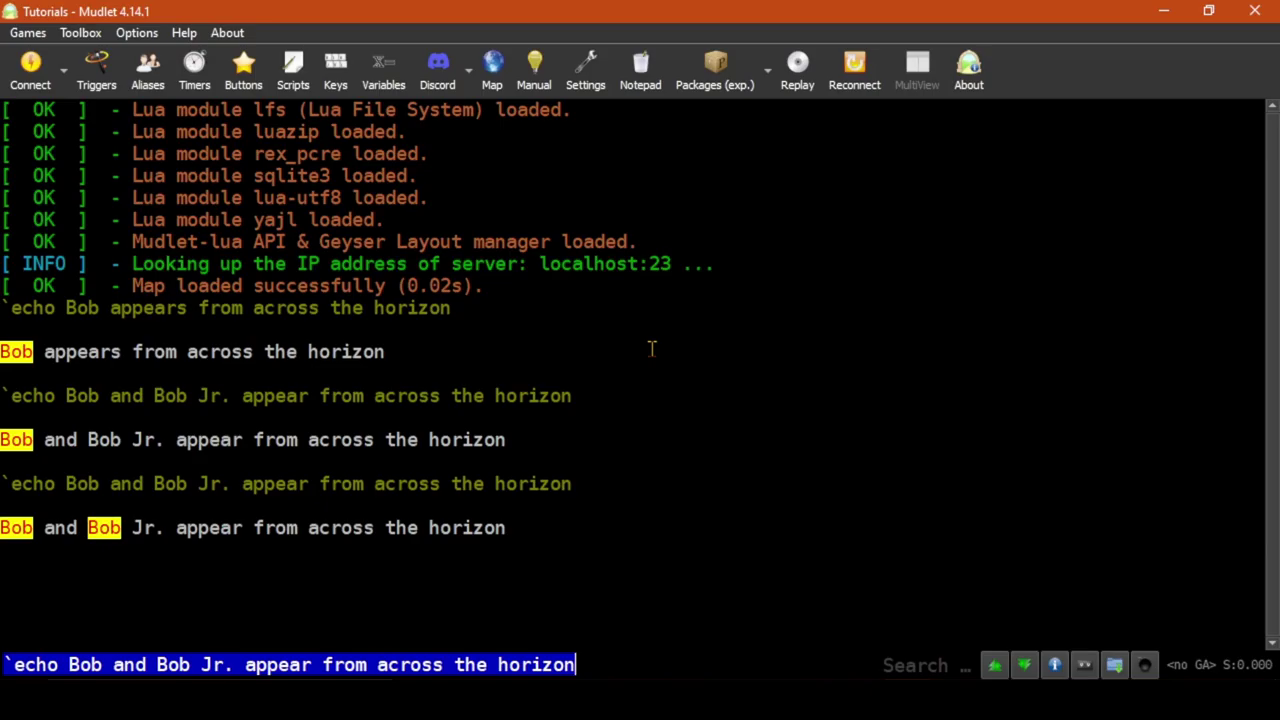
- Add "Jr." as the trigger's second pattern, save it, and resend the Bob and Bob Jr. echo line
{"action": "key", "text": "alt+Tab"}
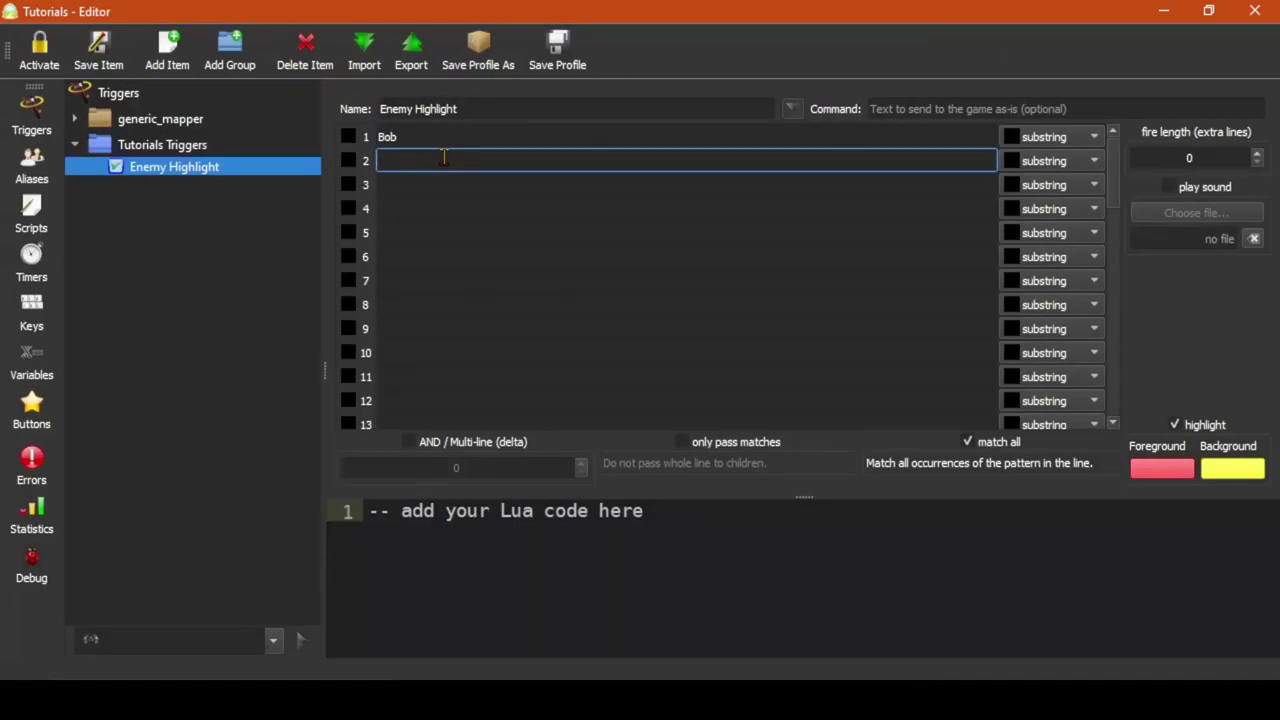
{"action": "type", "text": "Jr."}
{"action": "left_click", "coordinate": [98, 50]}
{"action": "key", "text": "alt+Tab"}
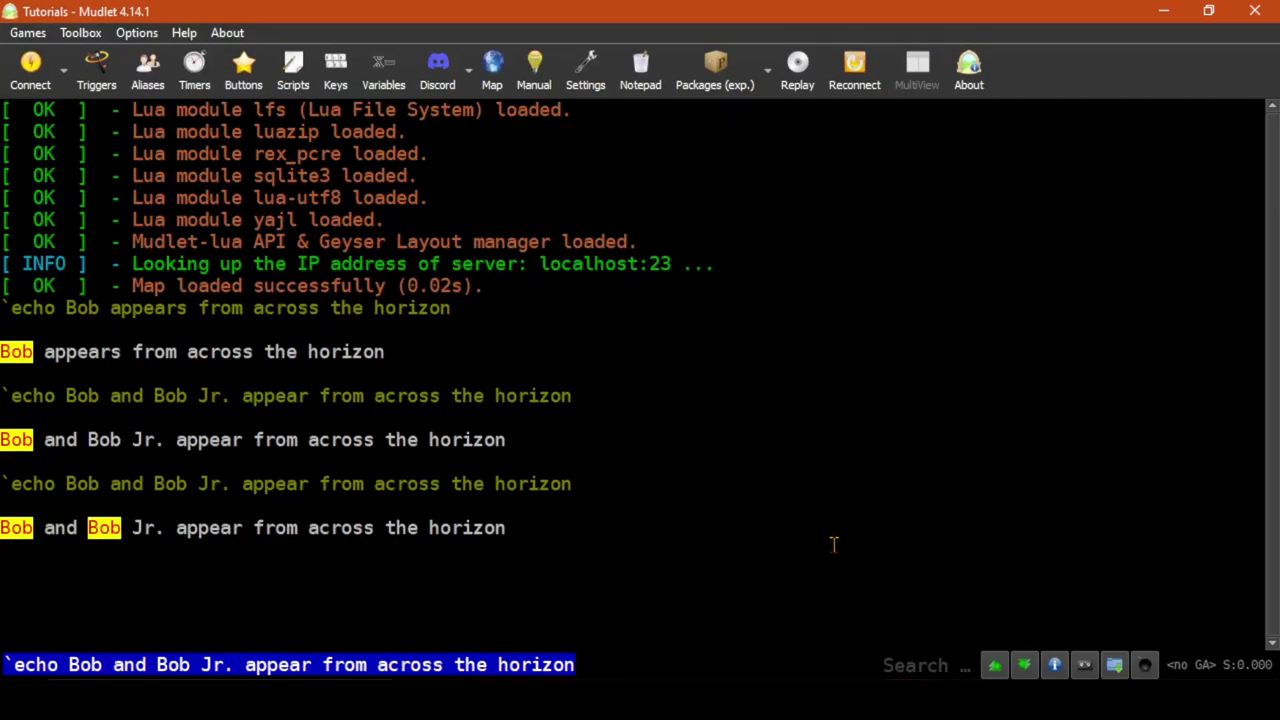
{"action": "key", "text": "Return"}
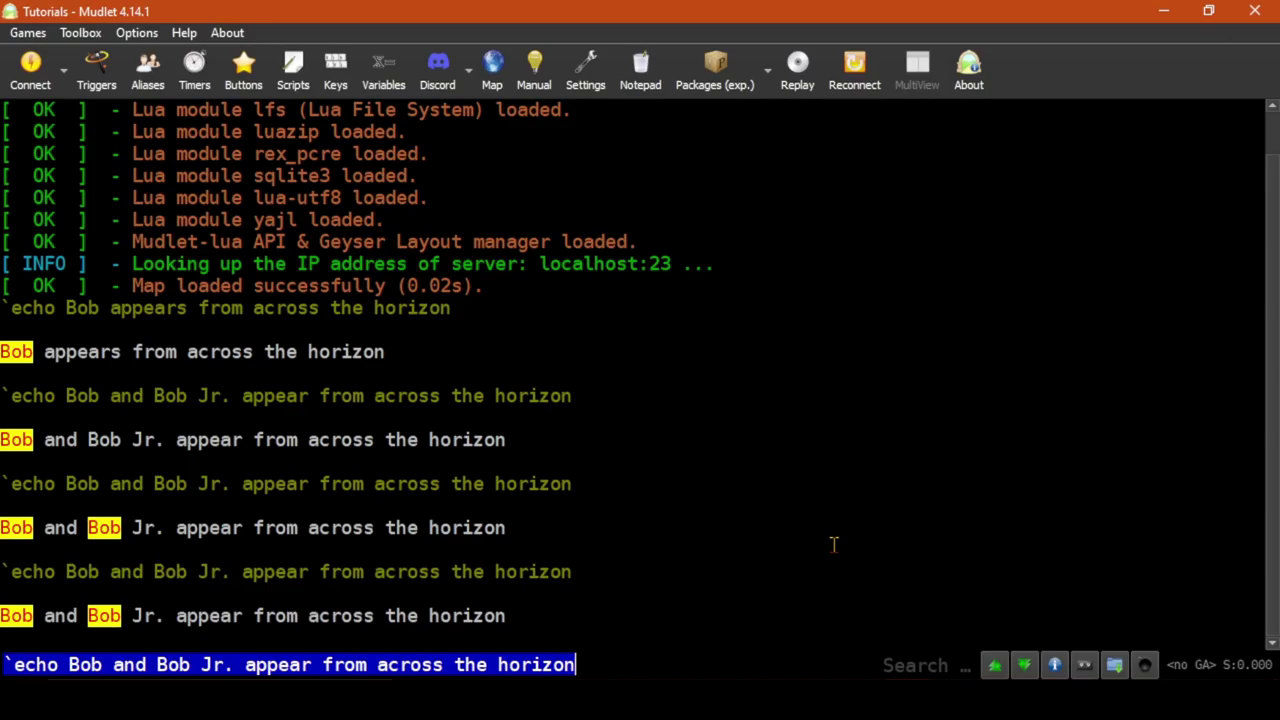
- Test the second pattern by echoing "Jr. is a common suffix" in the console, and return to the trigger editor
{"action": "type", "text": "`echo Jr. is a common suffix"}
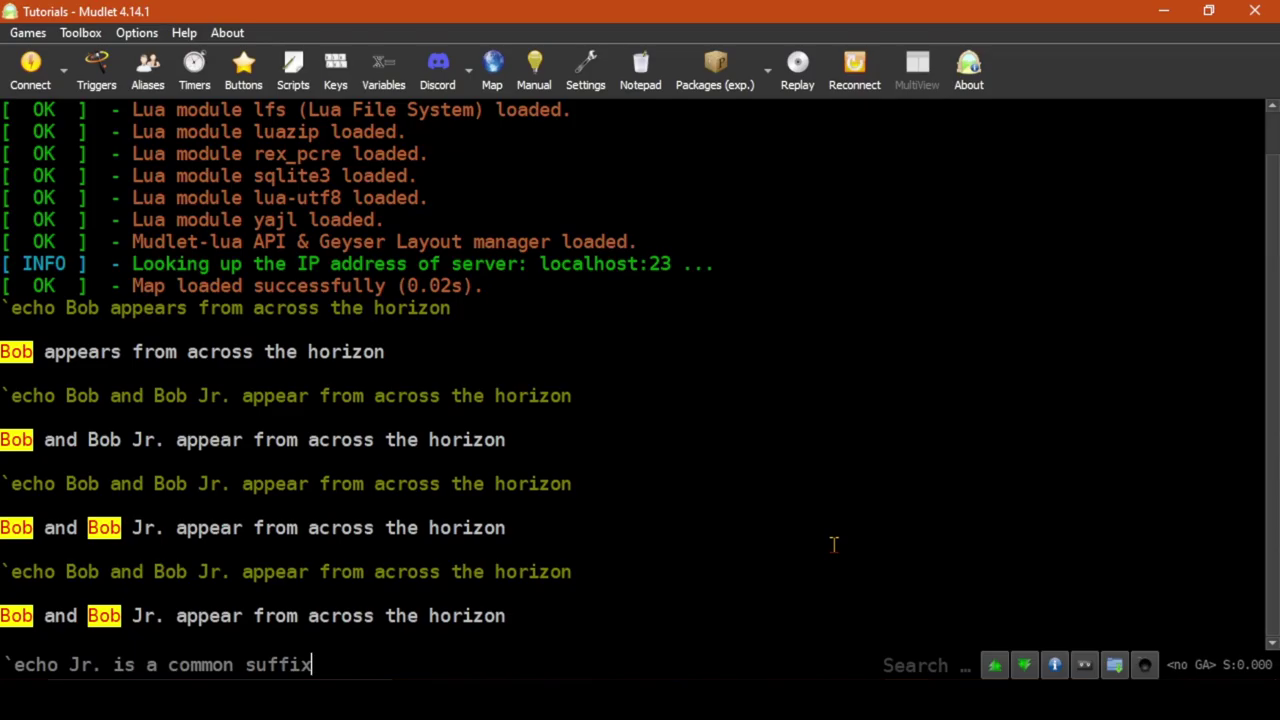
{"action": "key", "text": "Return"}
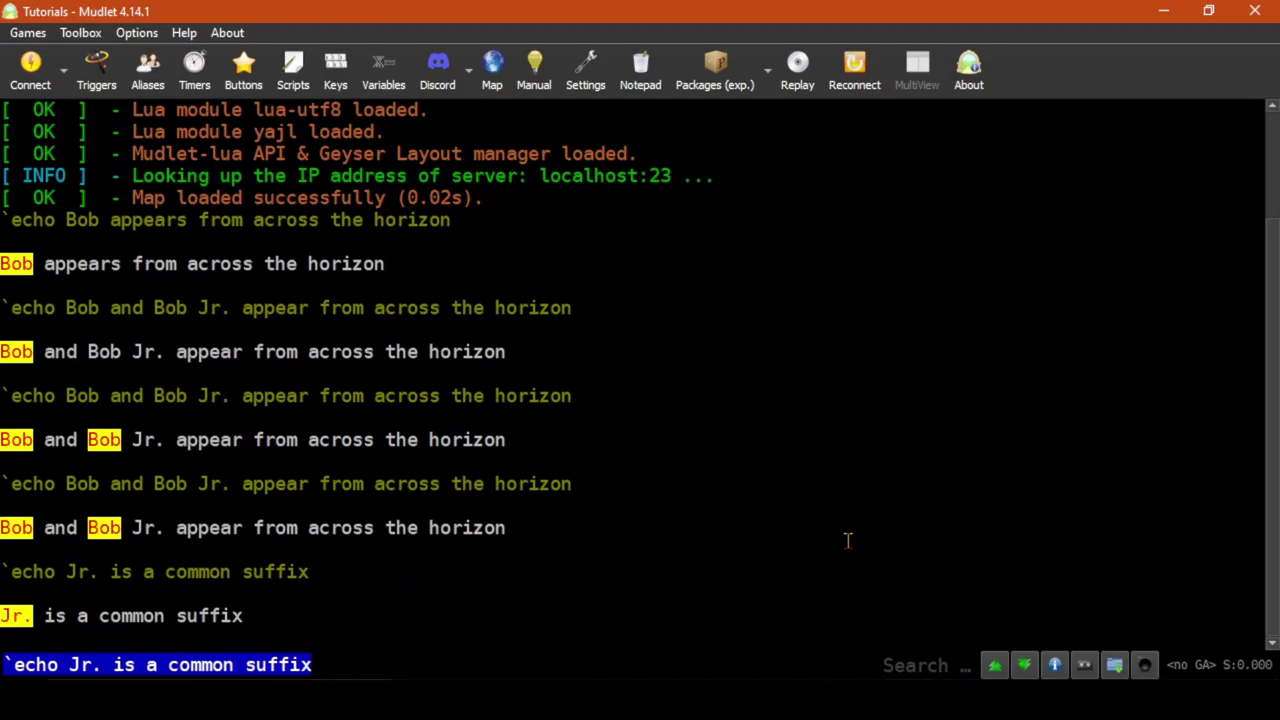
{"action": "key", "text": "alt+Tab"}
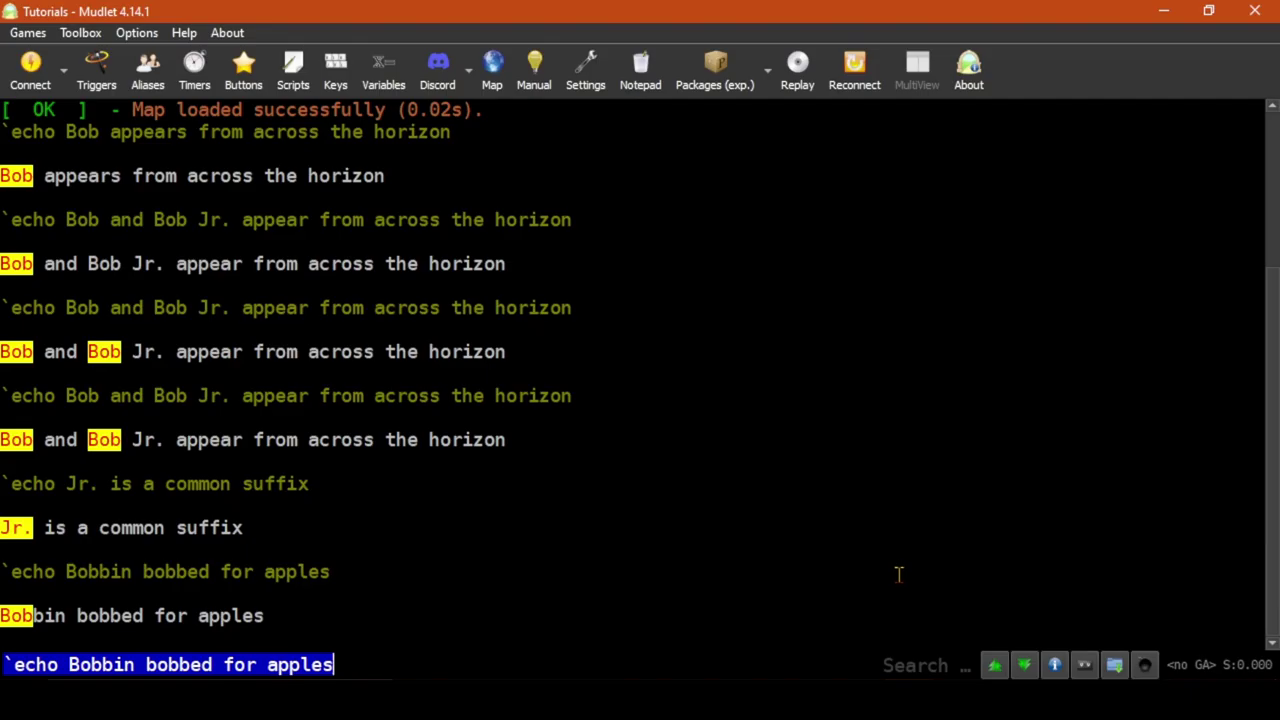
- Examine the available pattern types for the "Jr." and "Bob" patterns in the trigger editor
{"action": "key", "text": "alt+Tab"}
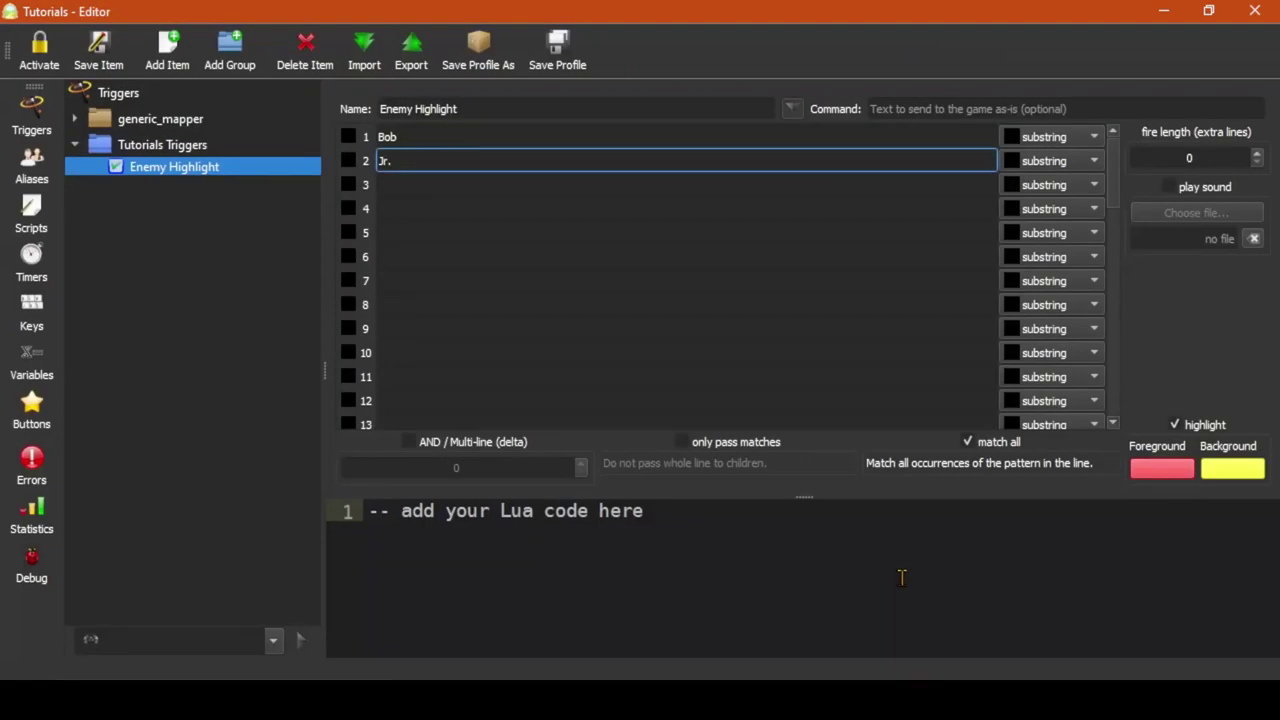
{"action": "left_click", "coordinate": [1060, 162]}
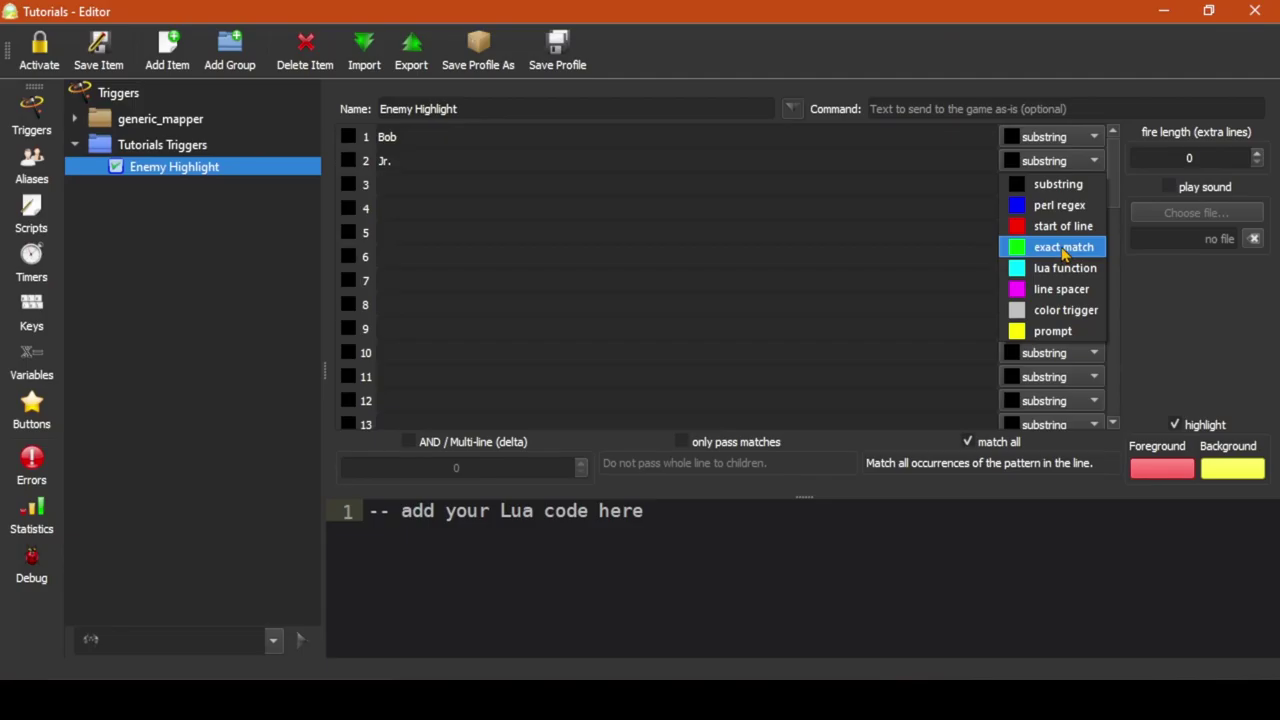
{"action": "left_click", "coordinate": [1055, 137]}
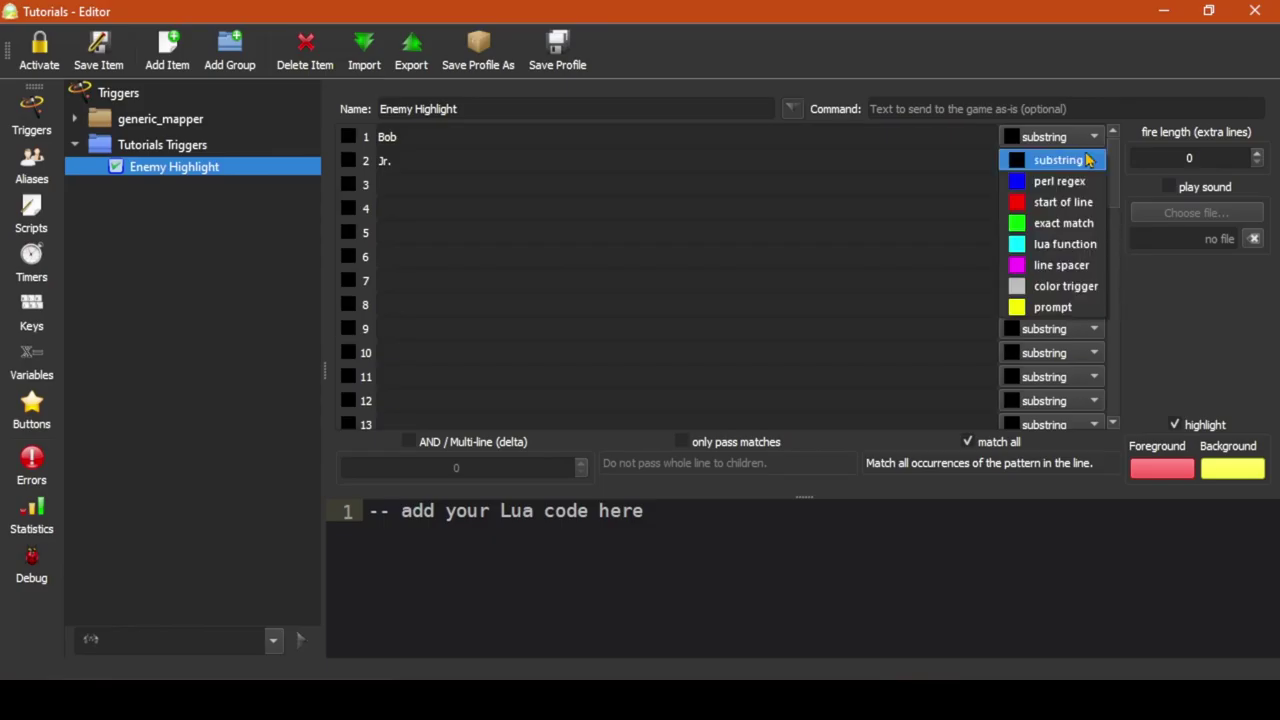
{"action": "left_click", "coordinate": [1058, 155]}
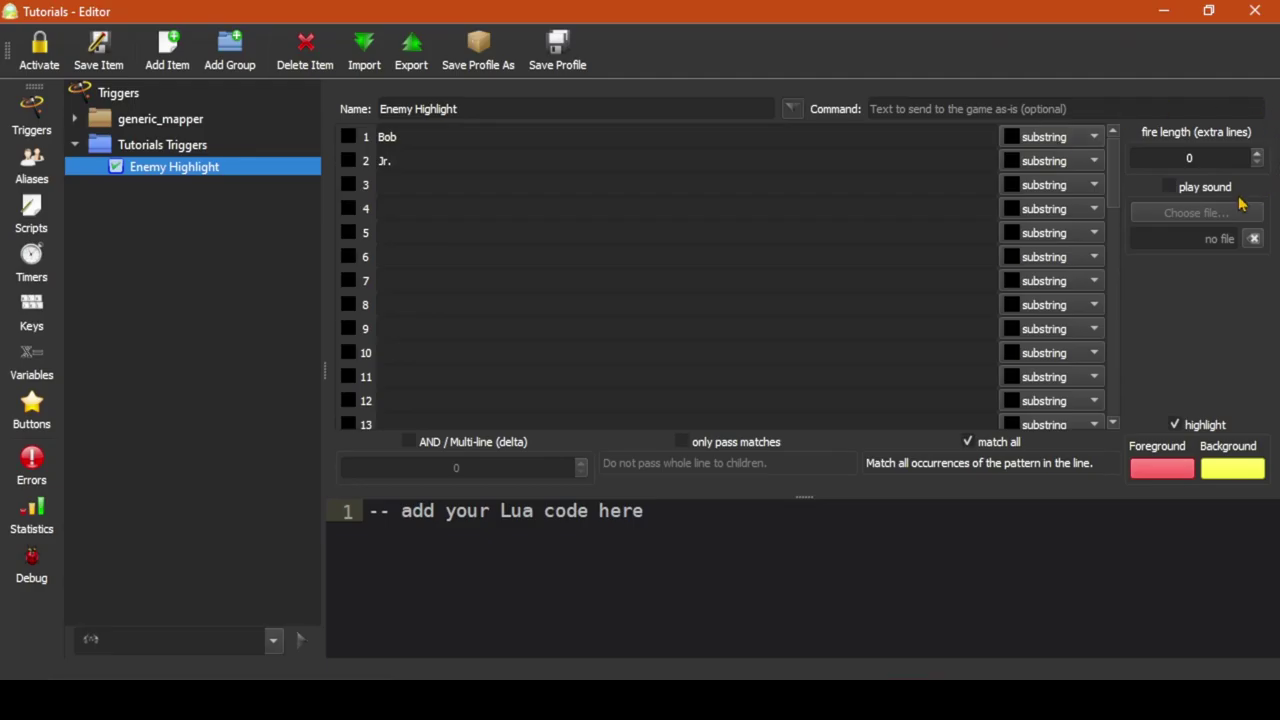
- Make the trigger play the chord WAV sound file when it fires, save it, and resend the Bobbin echo line
{"action": "left_click", "coordinate": [1170, 187]}
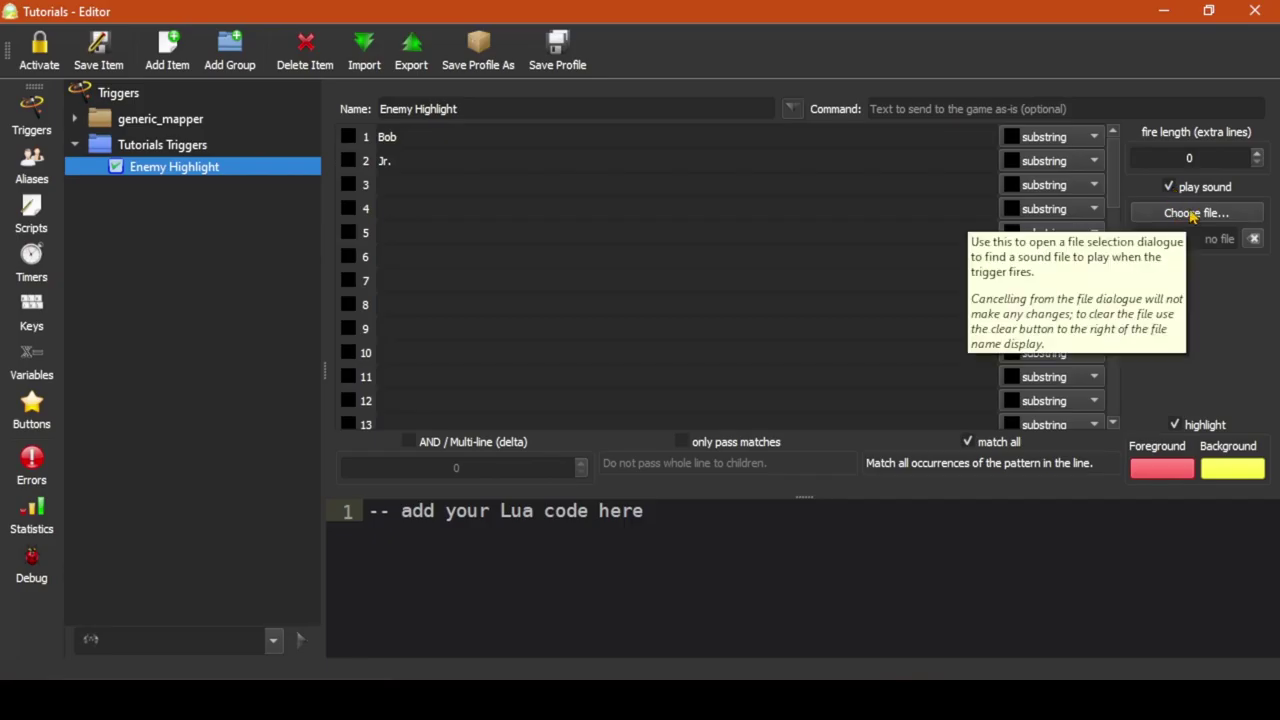
{"action": "left_click", "coordinate": [1193, 214]}
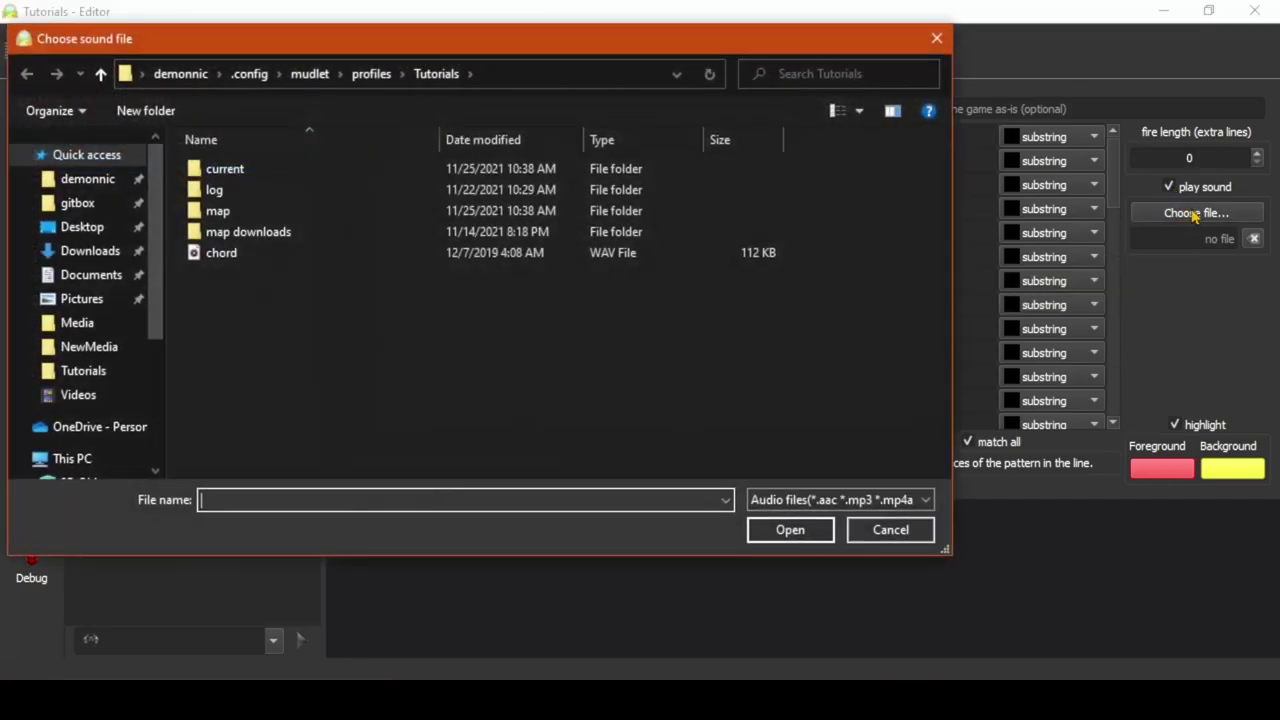
{"action": "left_click", "coordinate": [294, 258]}
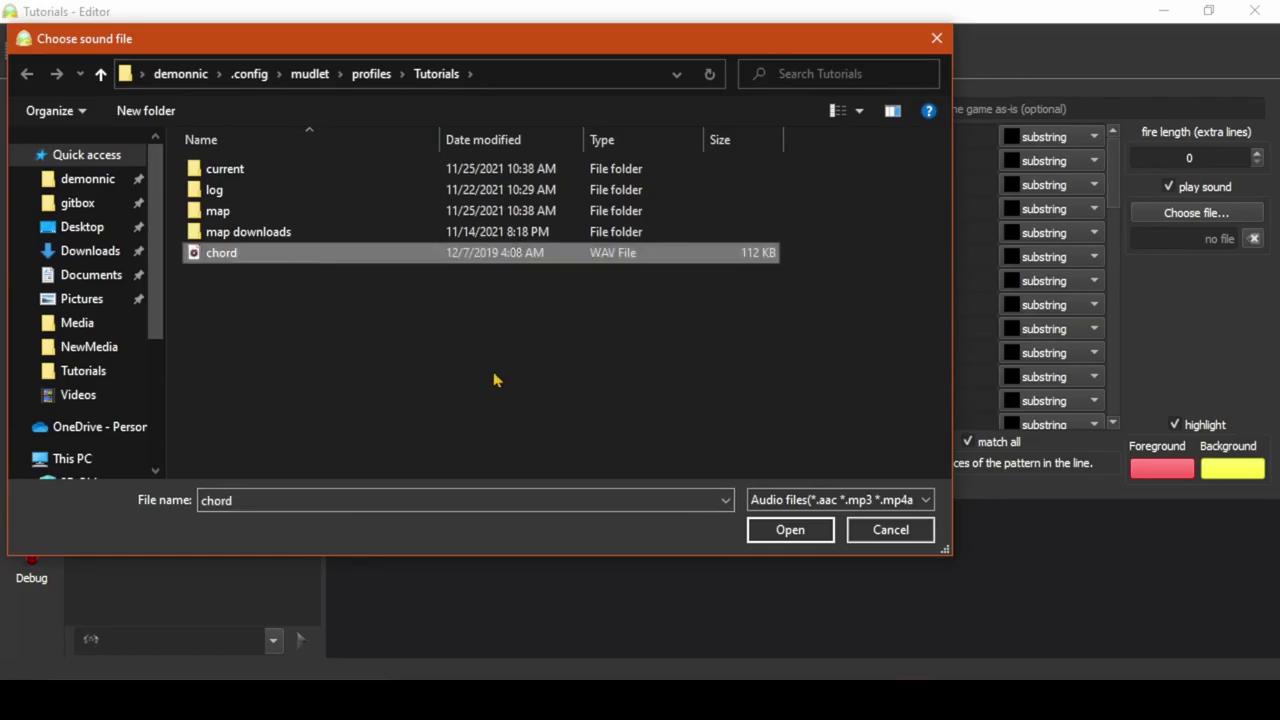
{"action": "left_click", "coordinate": [789, 530]}
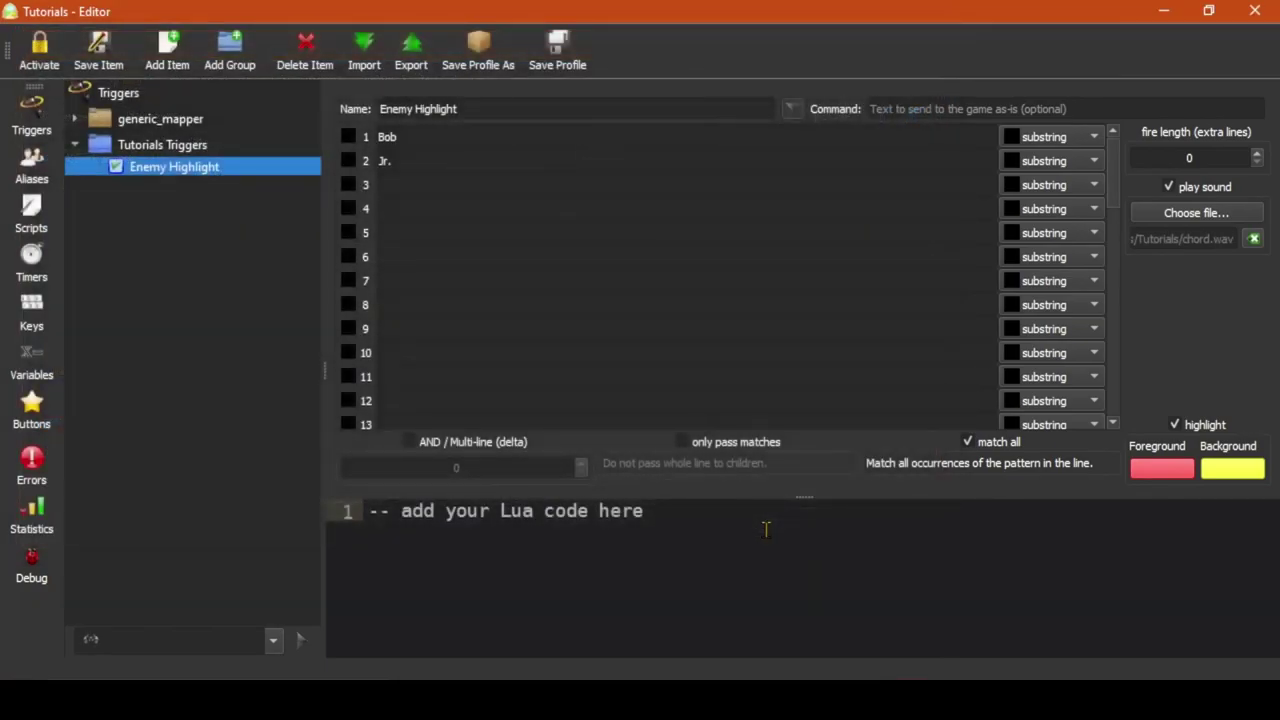
{"action": "left_click", "coordinate": [100, 62]}
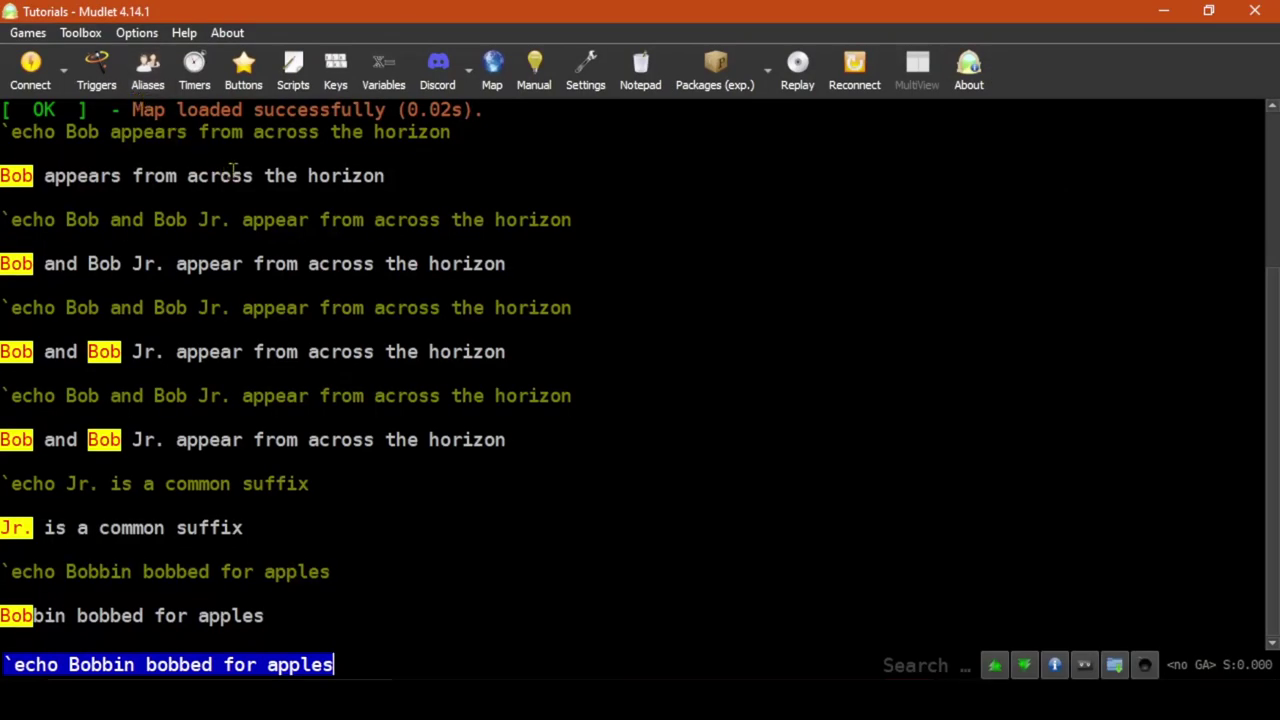
{"action": "key", "text": "Return"}
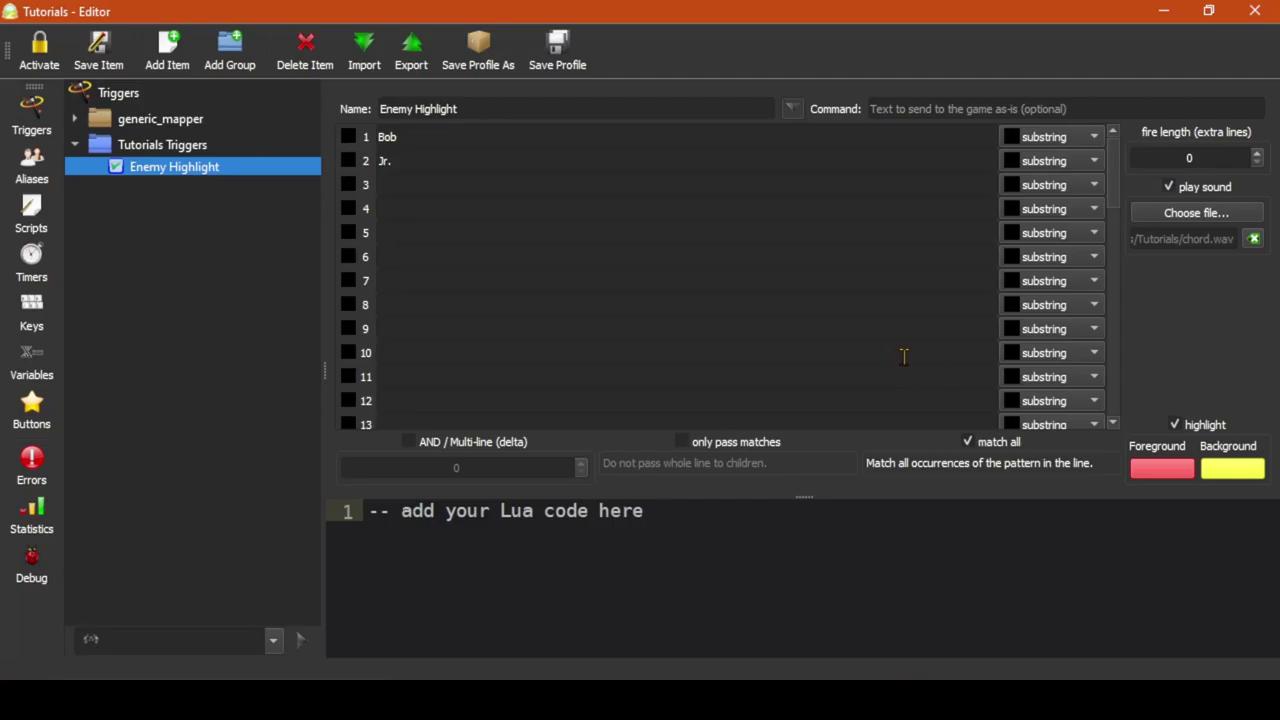
- Hide the extra trigger options and replace the placeholder script with cecho(f"<red>{matches[1]} is here! ")
{"action": "left_click", "coordinate": [796, 112]}
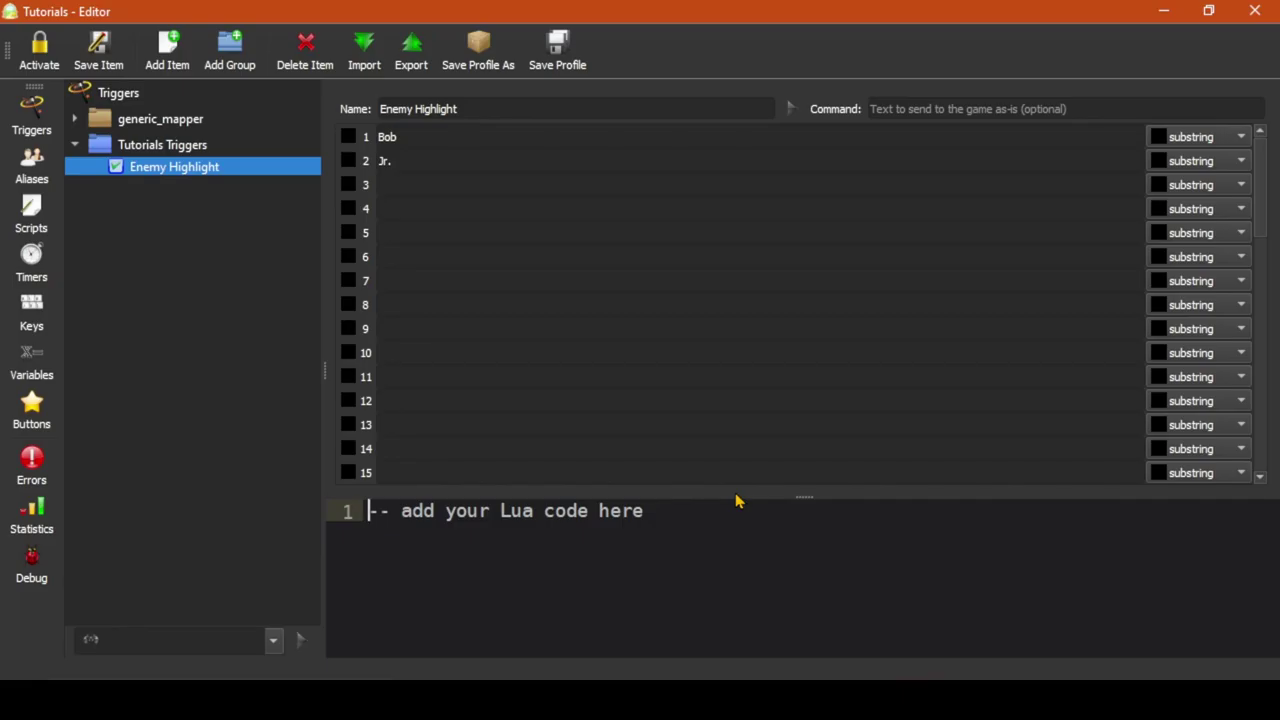
{"action": "left_click", "coordinate": [787, 578]}
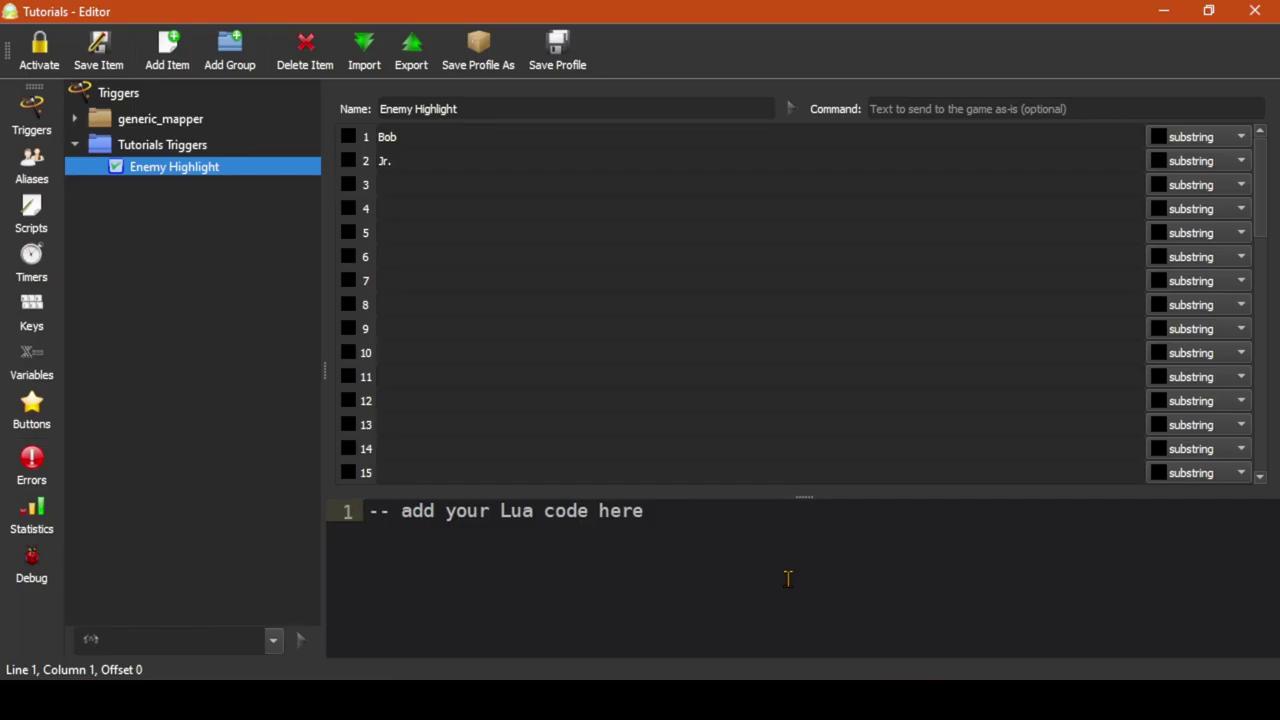
{"action": "type", "text": "cecho(f\""}
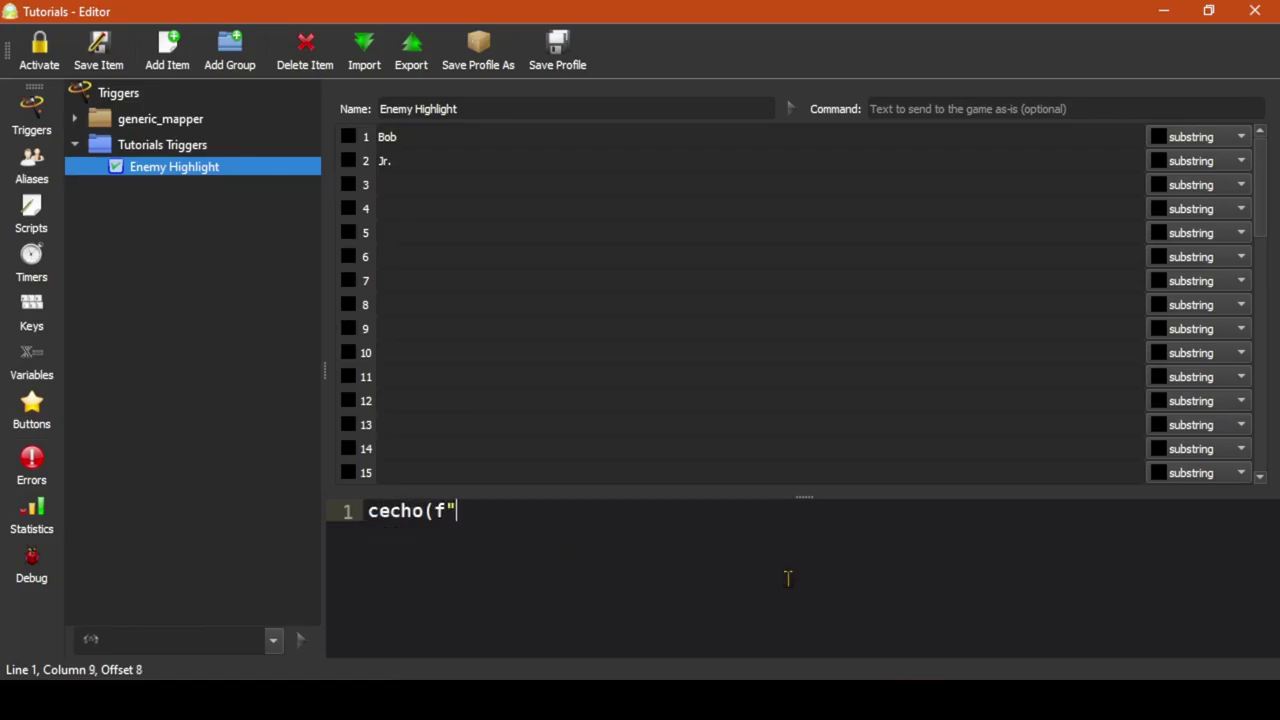
{"action": "type", "text": "<red>"}
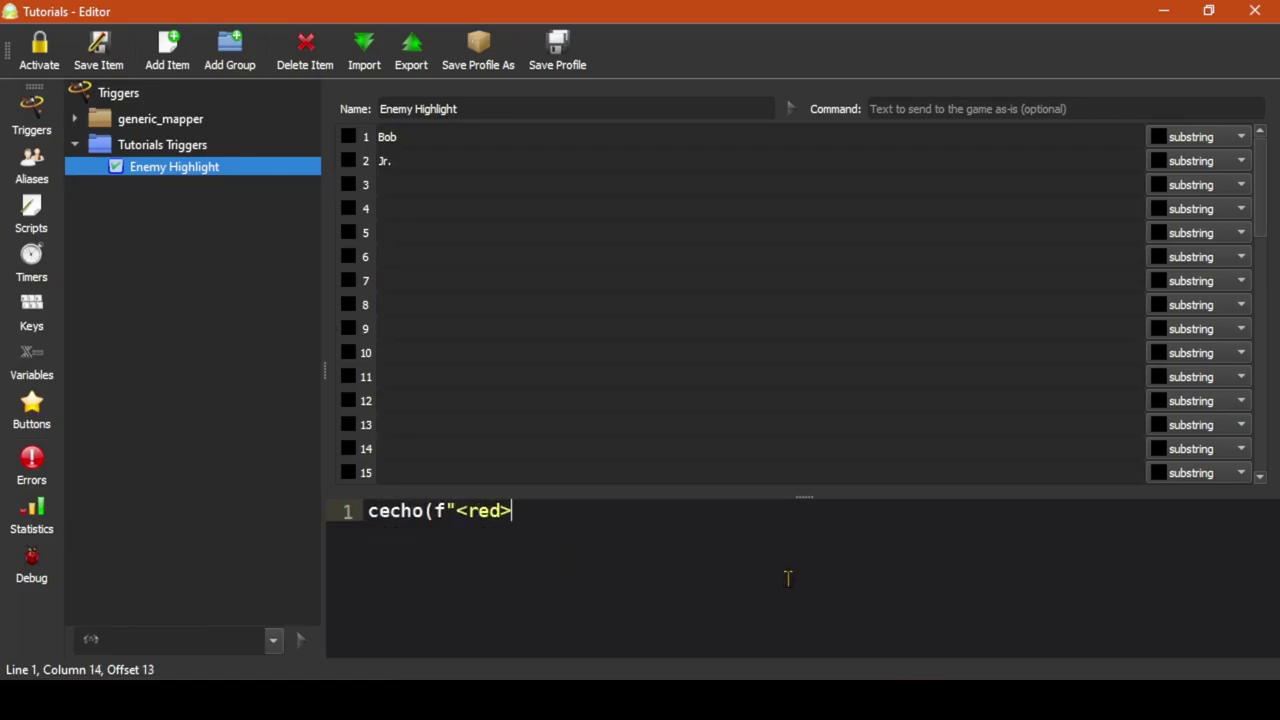
{"action": "type", "text": "{matc"}
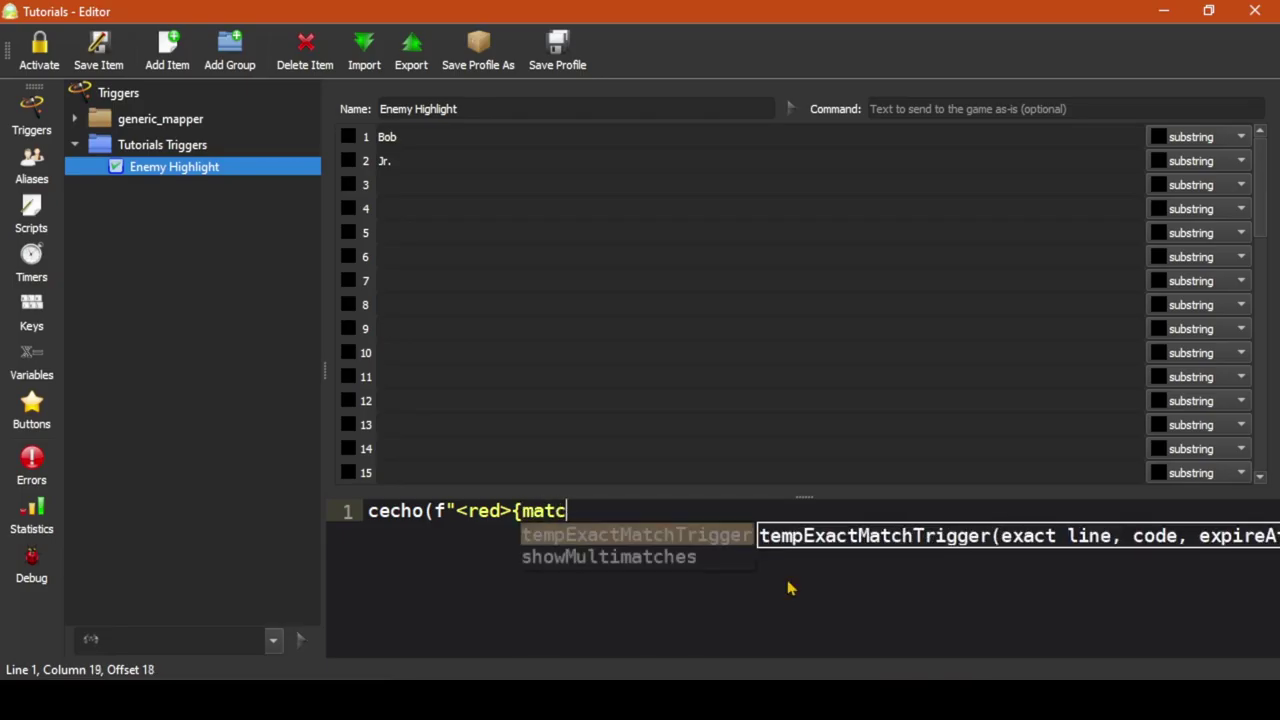
{"action": "type", "text": "hes[1]} "}
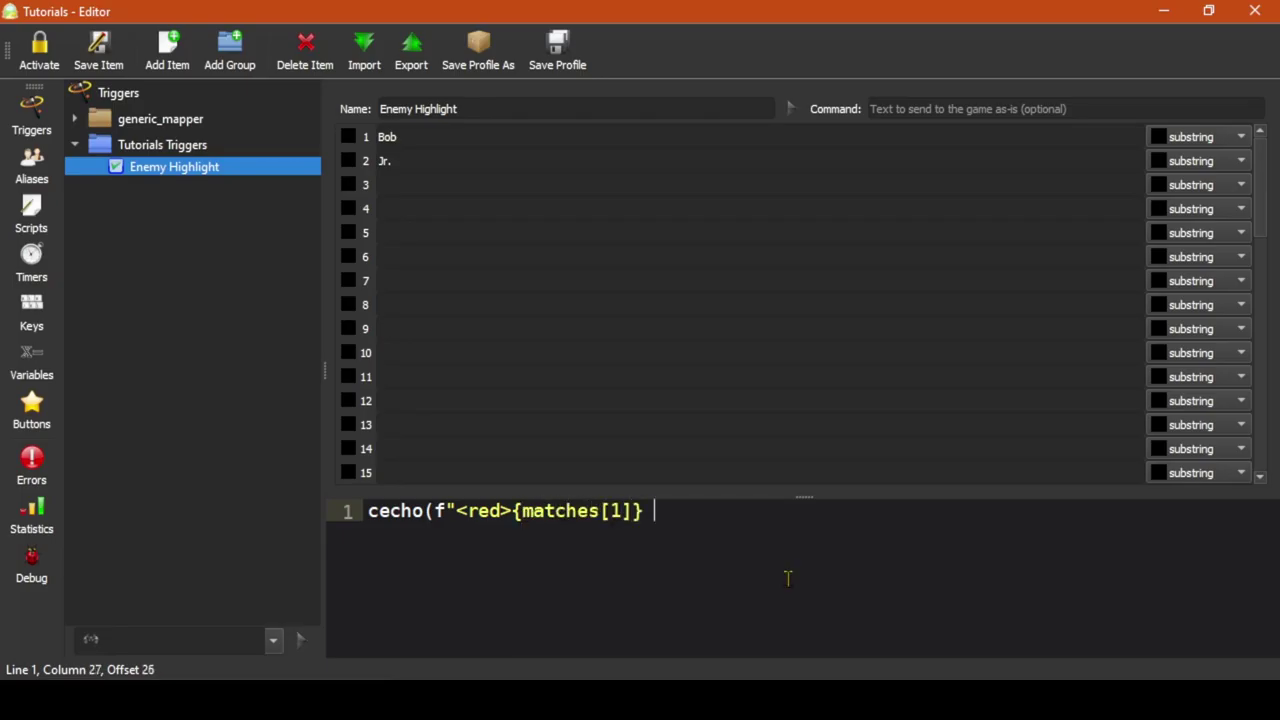
{"action": "type", "text": "is here!\""}
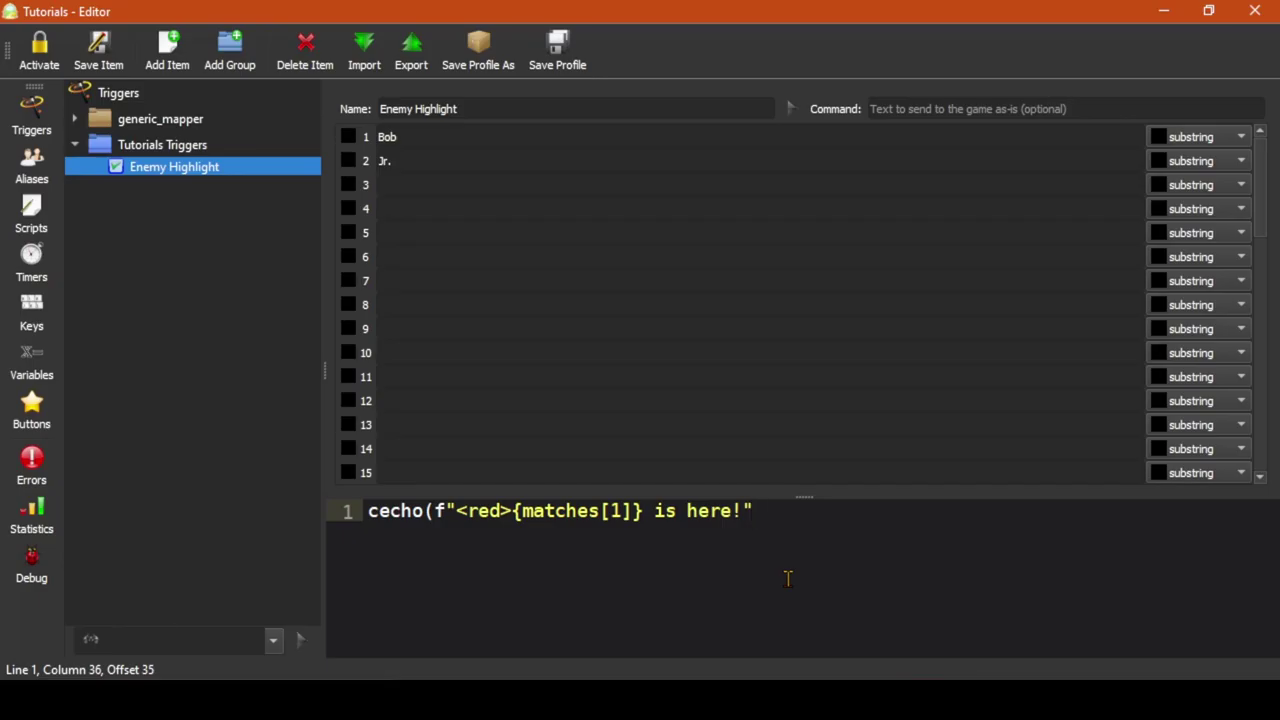
{"action": "key", "text": "BackSpace"}
{"action": "type", "text": "\")"}
- Examine the f-string opening and the {matches[1]} placeholder in the cecho line
{"action": "left_click_drag", "start_coordinate": [433, 511], "coordinate": [456, 515]}
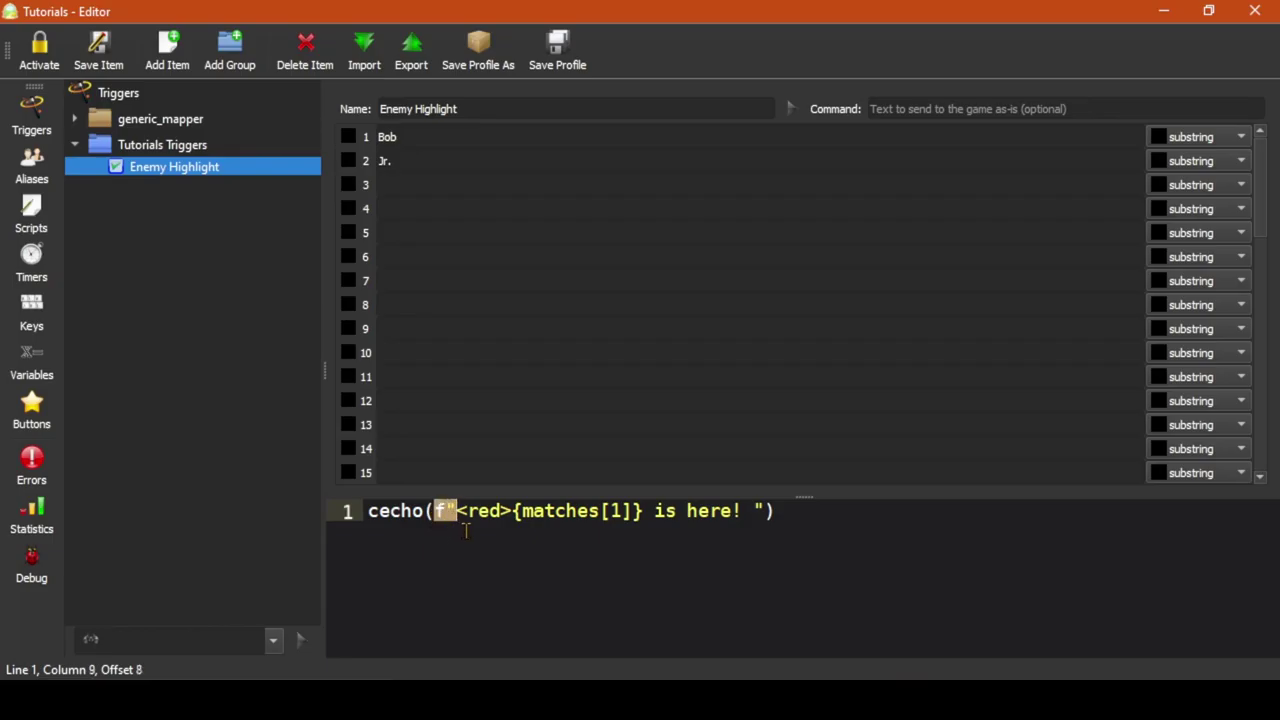
{"action": "key", "text": "End"}
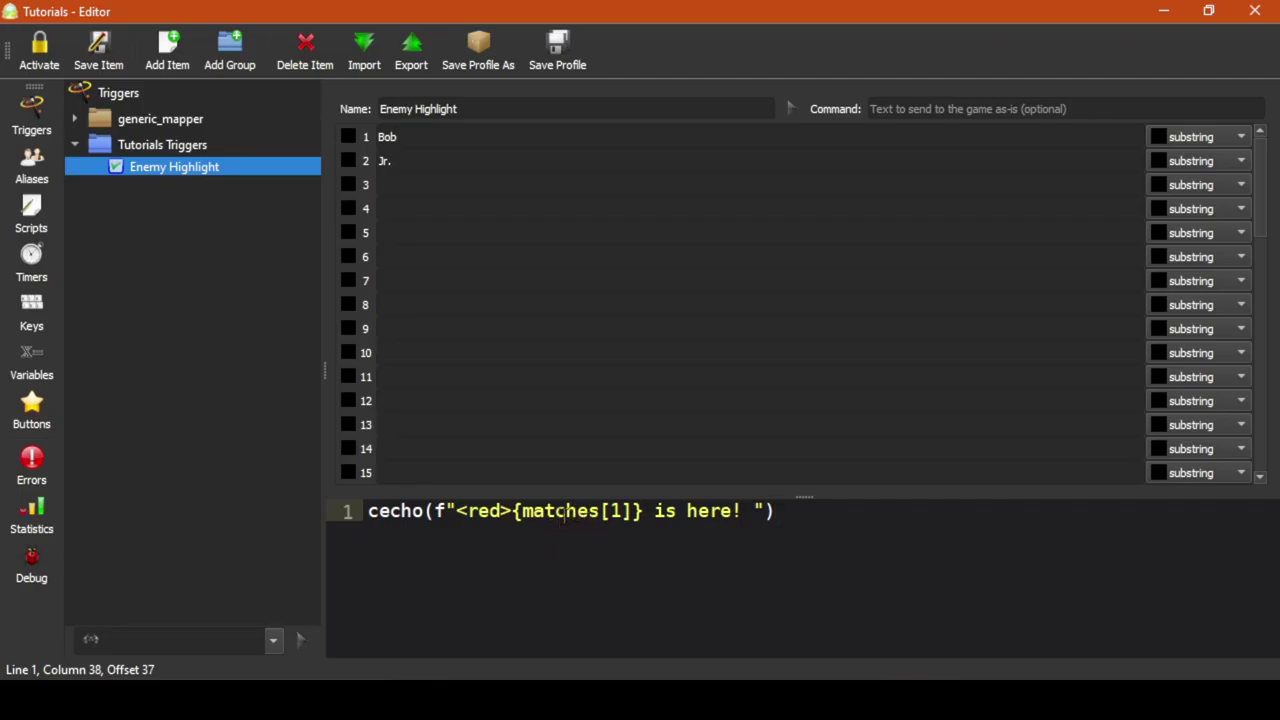
{"action": "left_click_drag", "start_coordinate": [512, 511], "coordinate": [645, 514]}
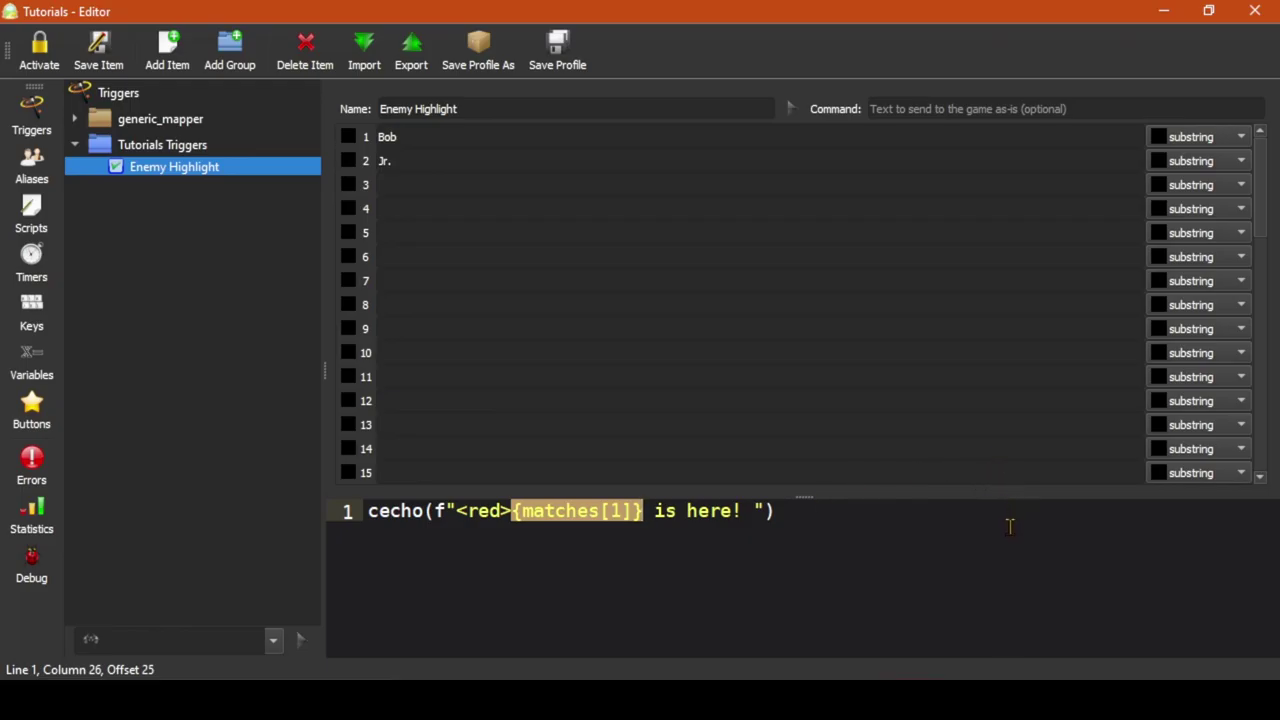
- Save the trigger and test its script by resending the "Bobbin bobbed for apples" echo line, returning to the trigger editor
{"action": "key", "text": "End"}
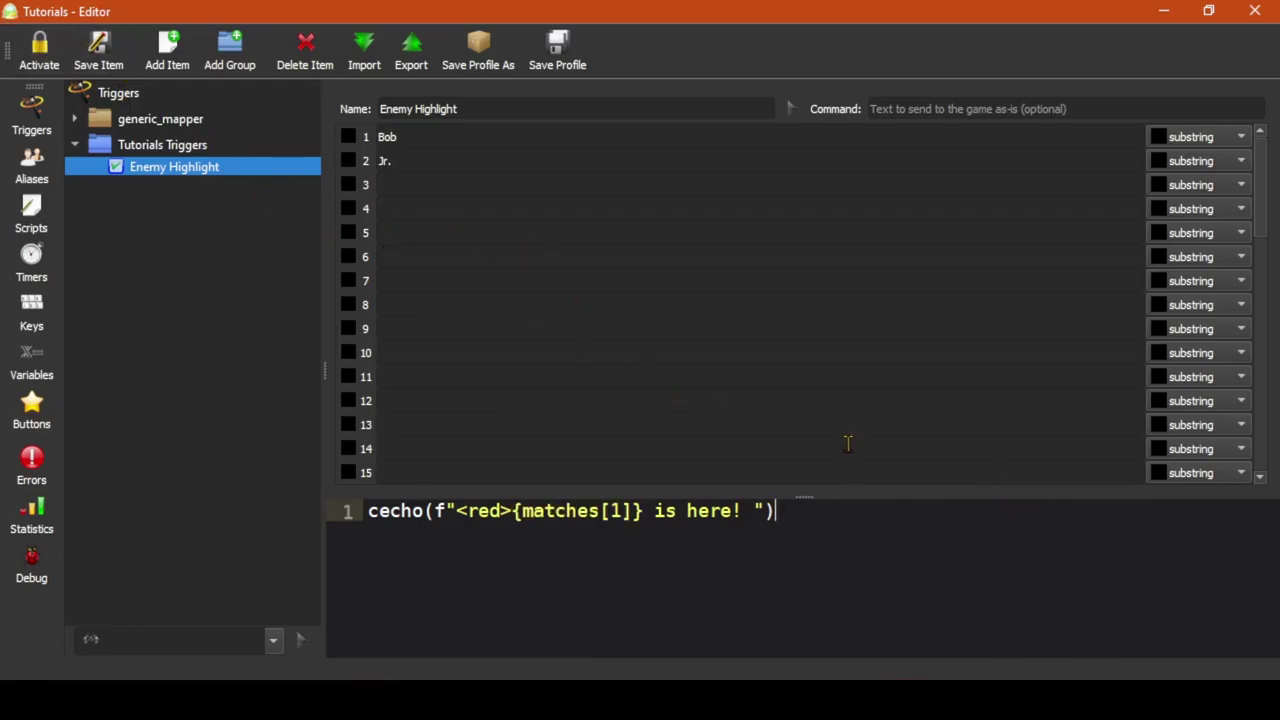
{"action": "key", "text": "alt+Tab"}
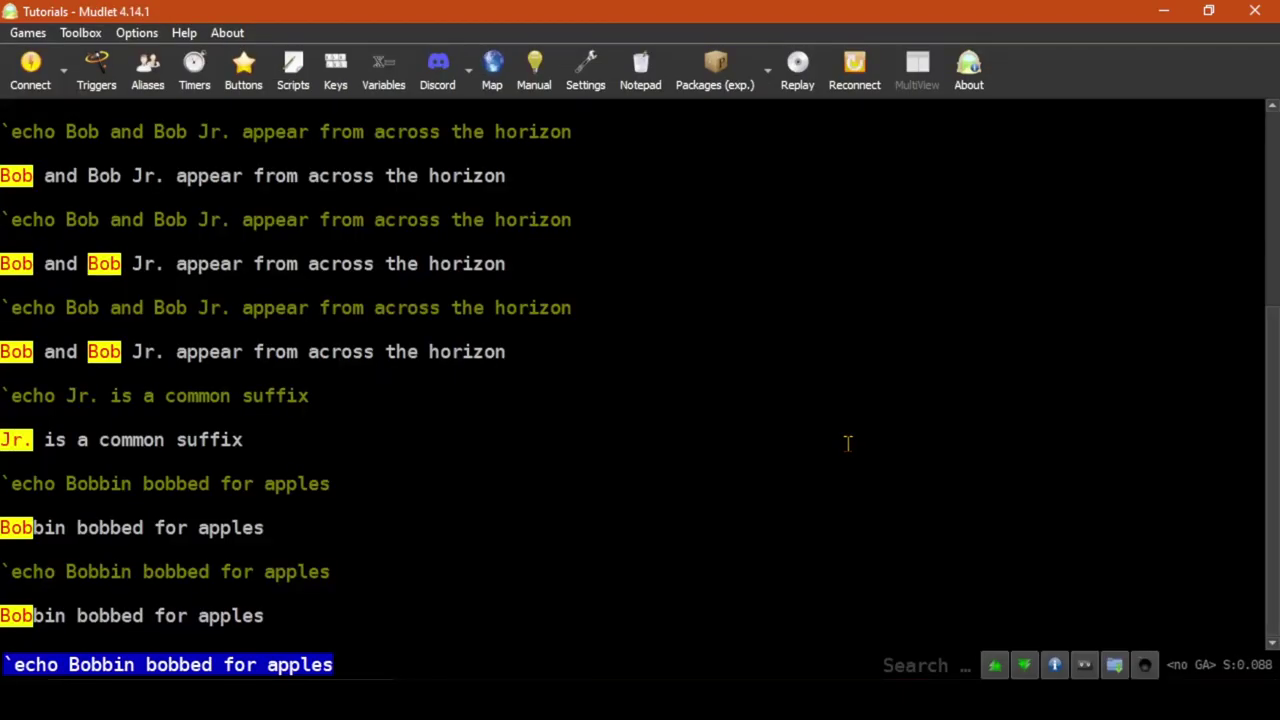
{"action": "key", "text": "Return"}
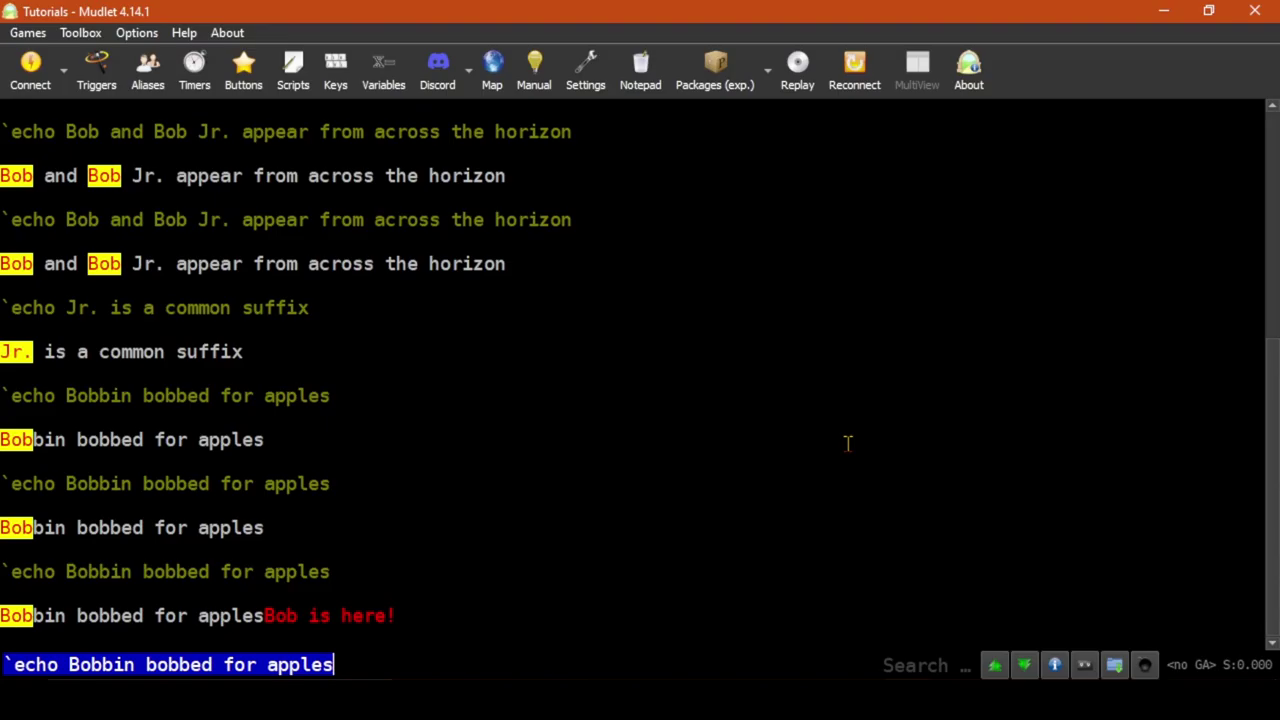
{"action": "key", "text": "alt+Tab"}
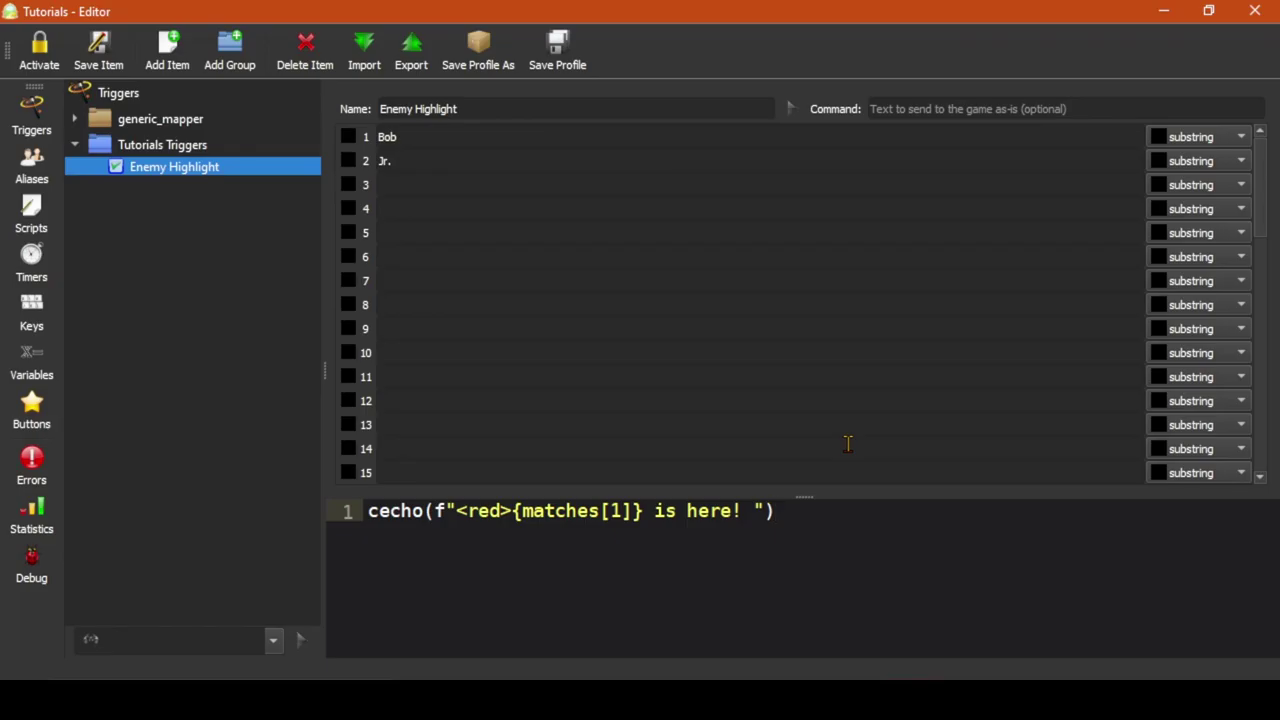
{"action": "left_click", "coordinate": [951, 573]}
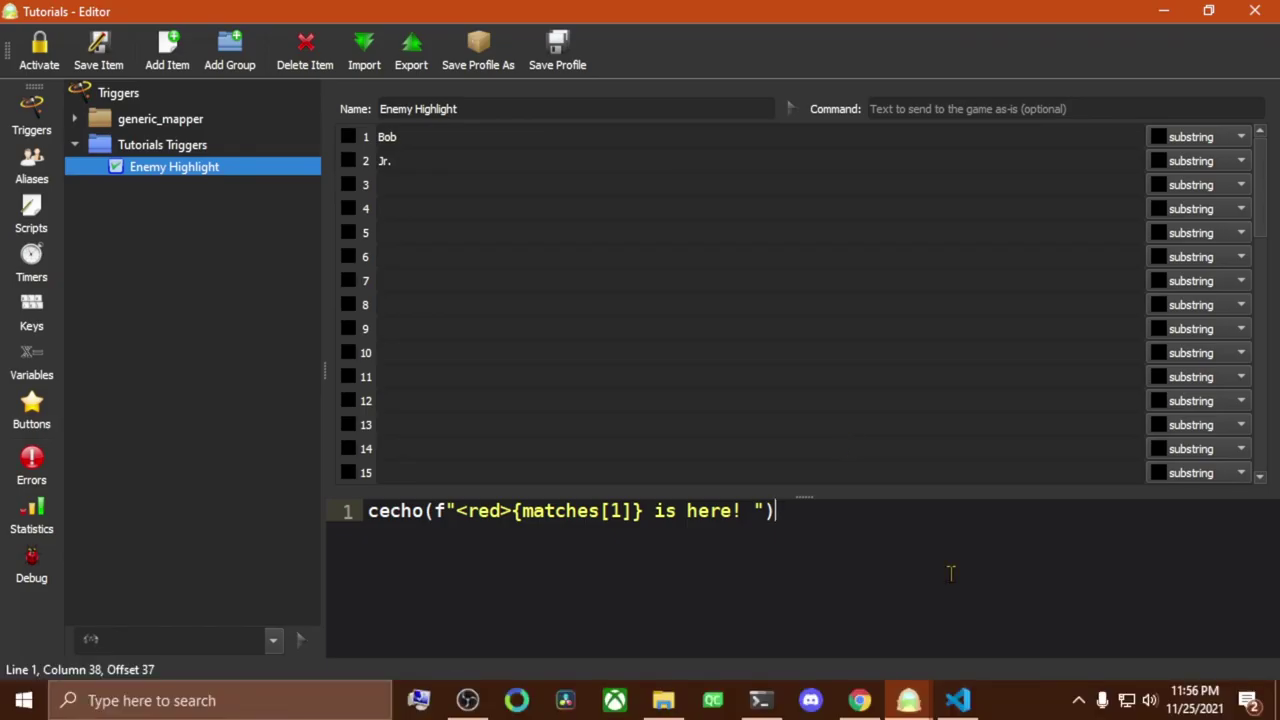